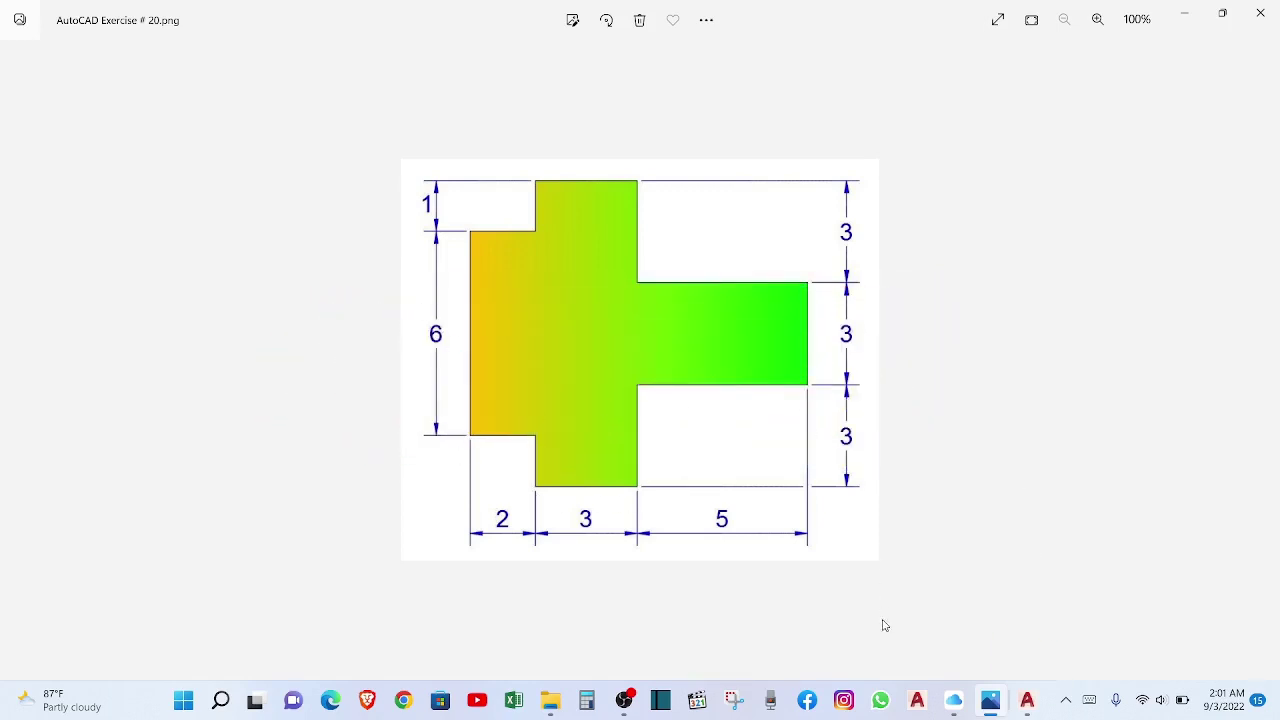
Step: Leave the reference image in Photos for the empty AutoCAD Practice Exercise # 3 drawing
click(1027, 700)
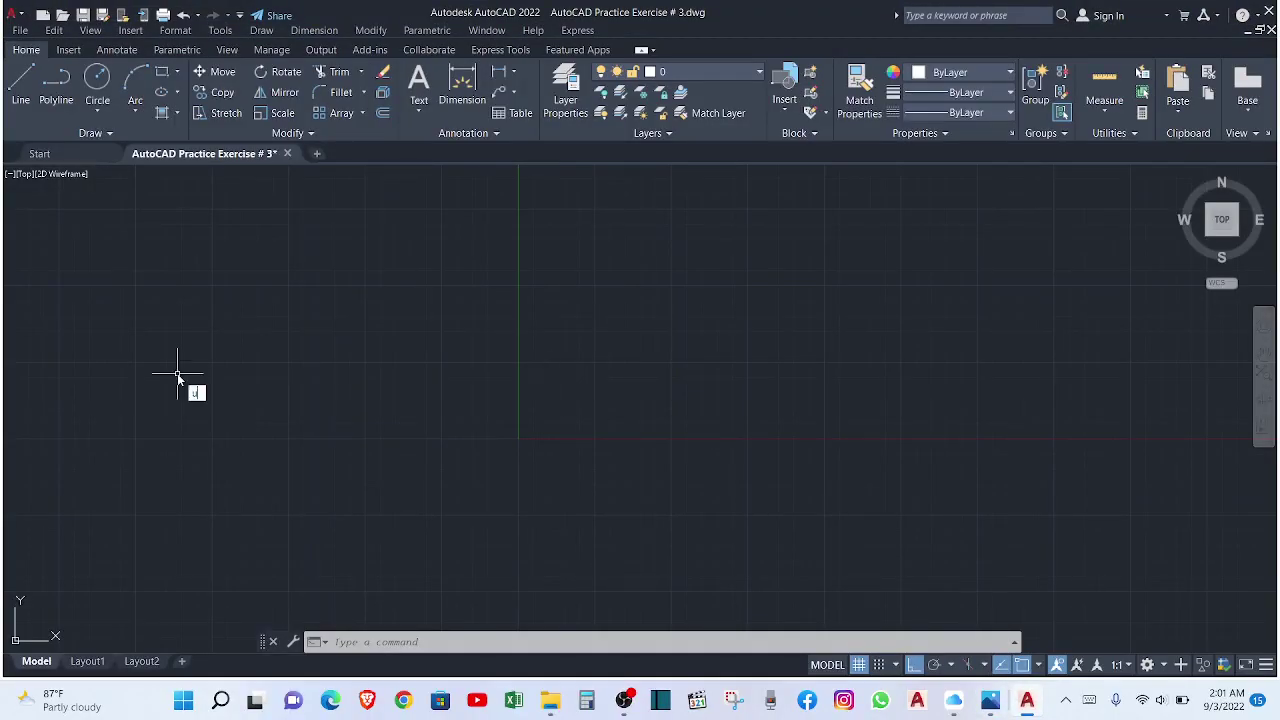
Step: Confirm drawing units as precision 0 and Millimeters, then recheck the reference image
text(un)
key(Return)
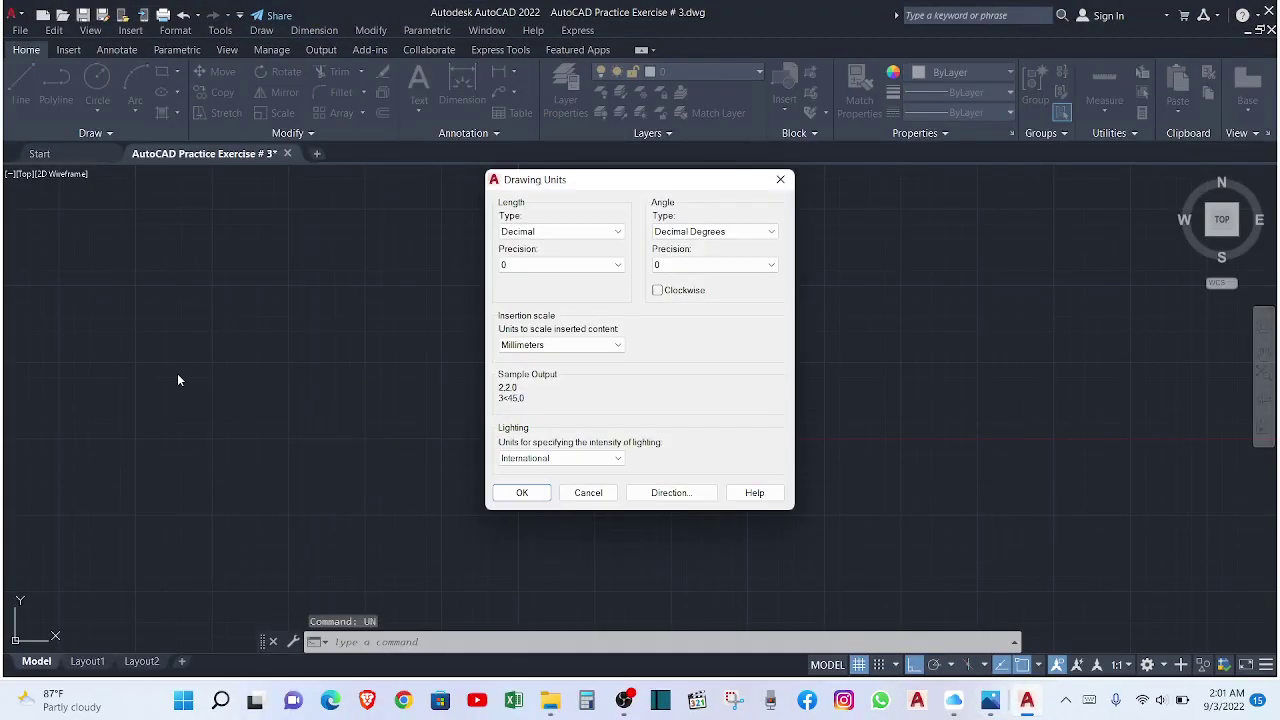
click(617, 264)
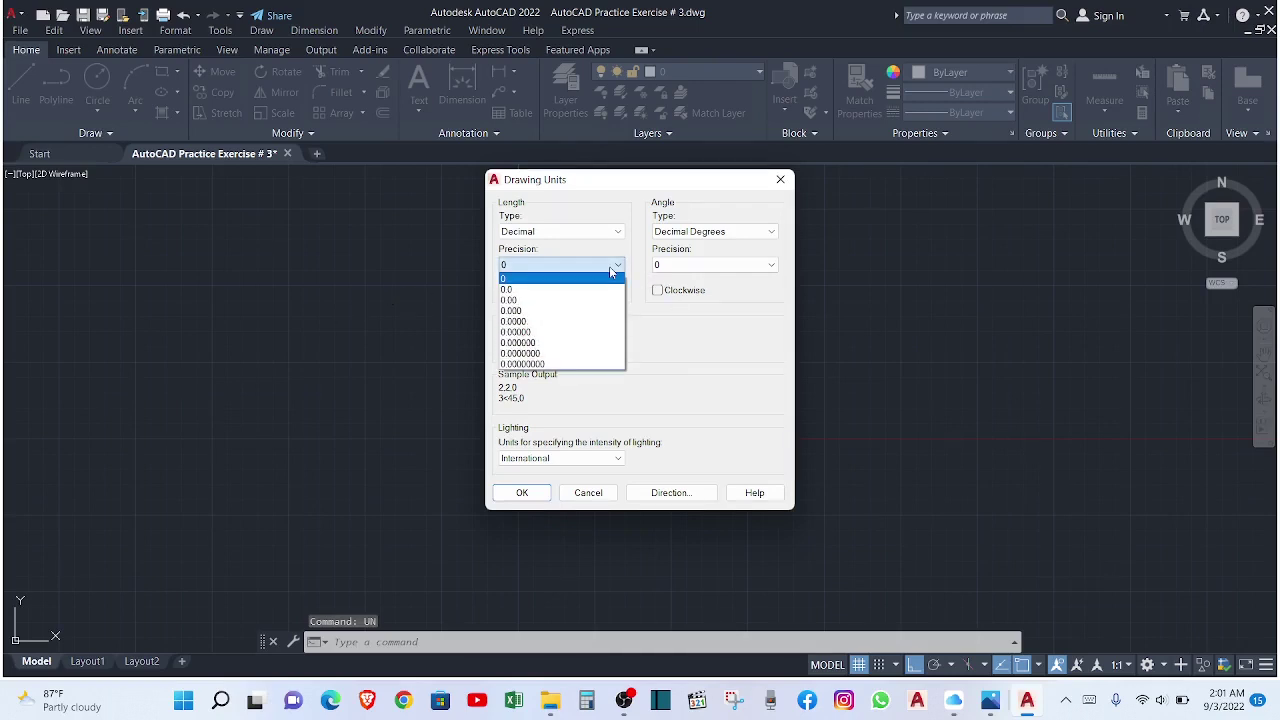
click(560, 276)
click(590, 344)
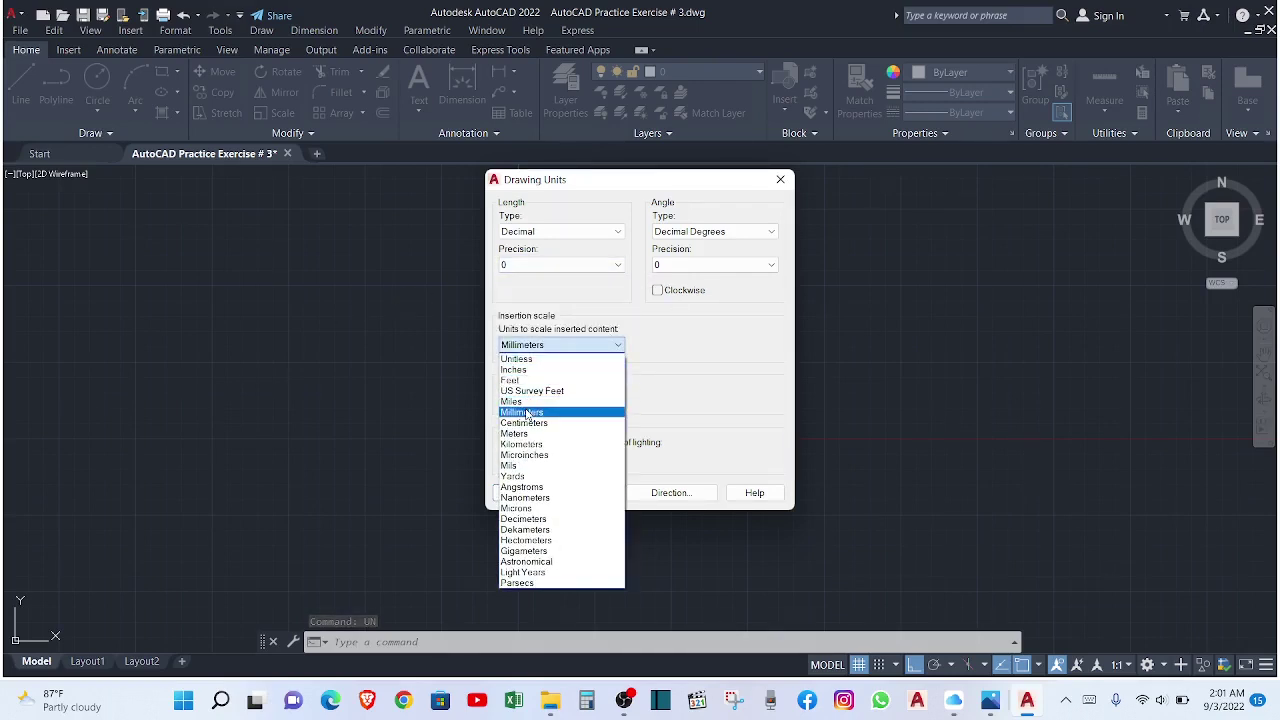
click(535, 410)
click(522, 492)
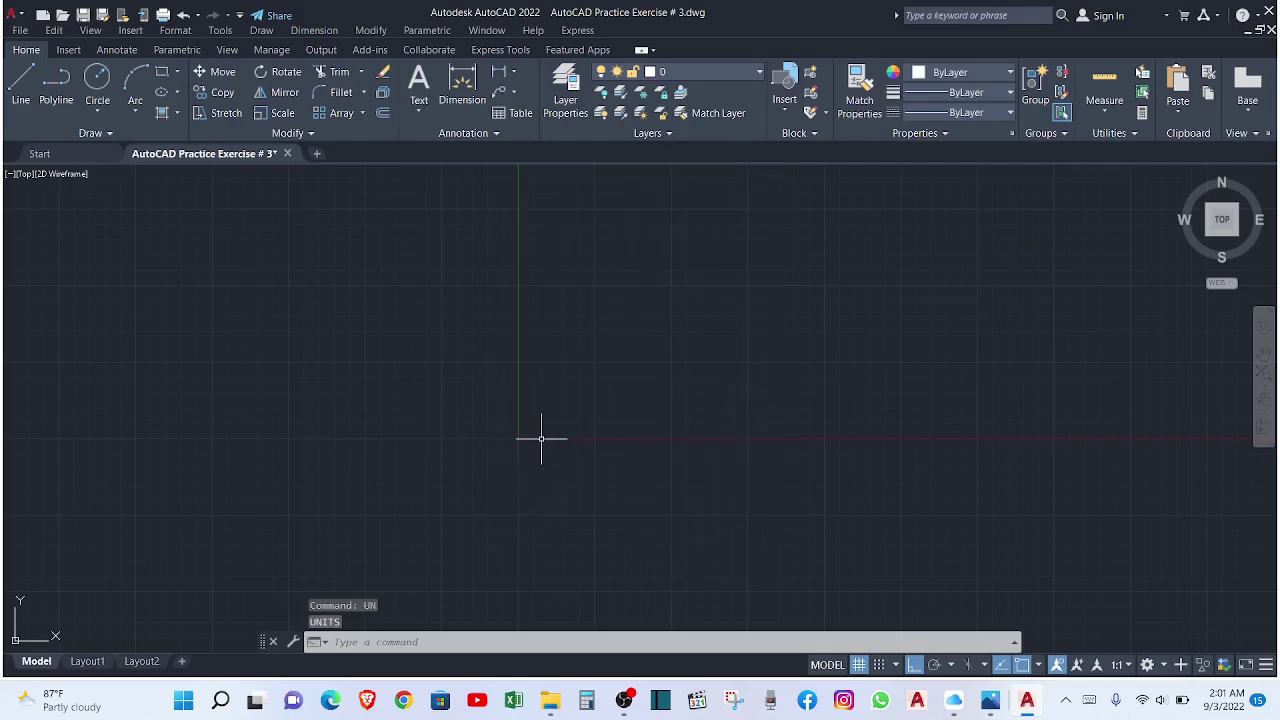
click(990, 700)
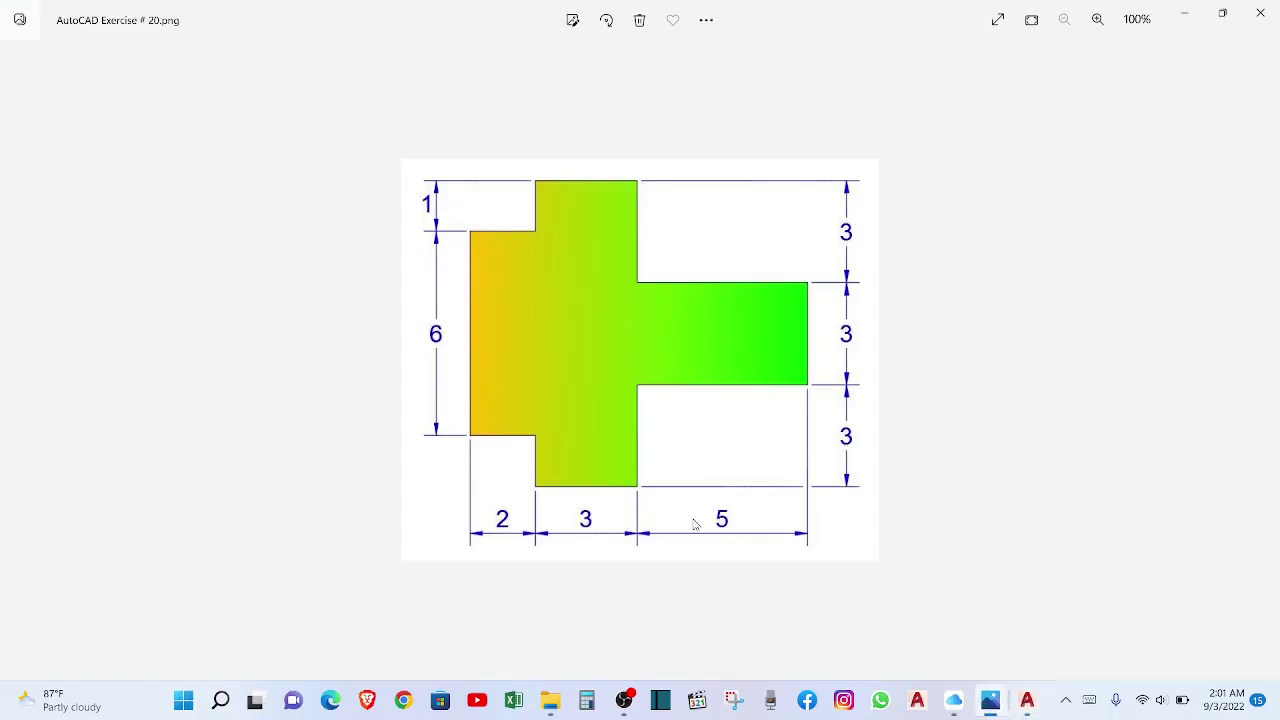
click(1027, 700)
Step: Set the drawing limits from lower-left 0,0 to upper-right 10,10
text(l)
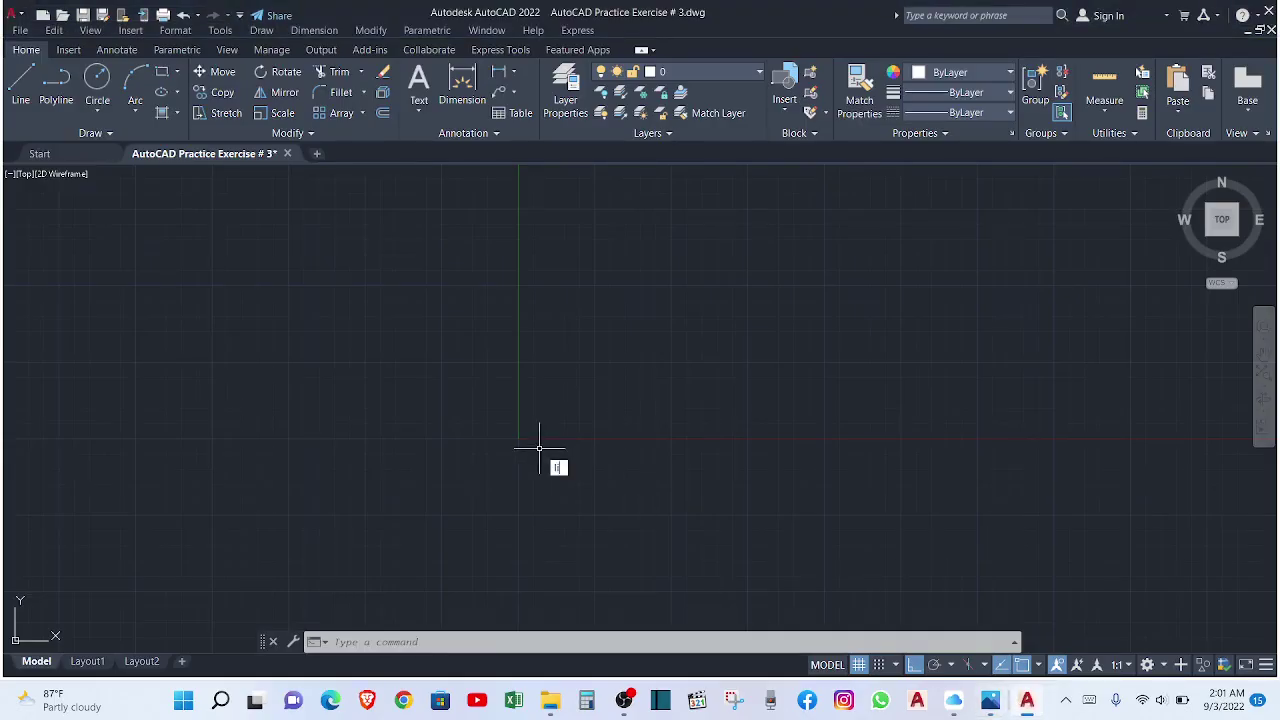
text(imit)
key(Return)
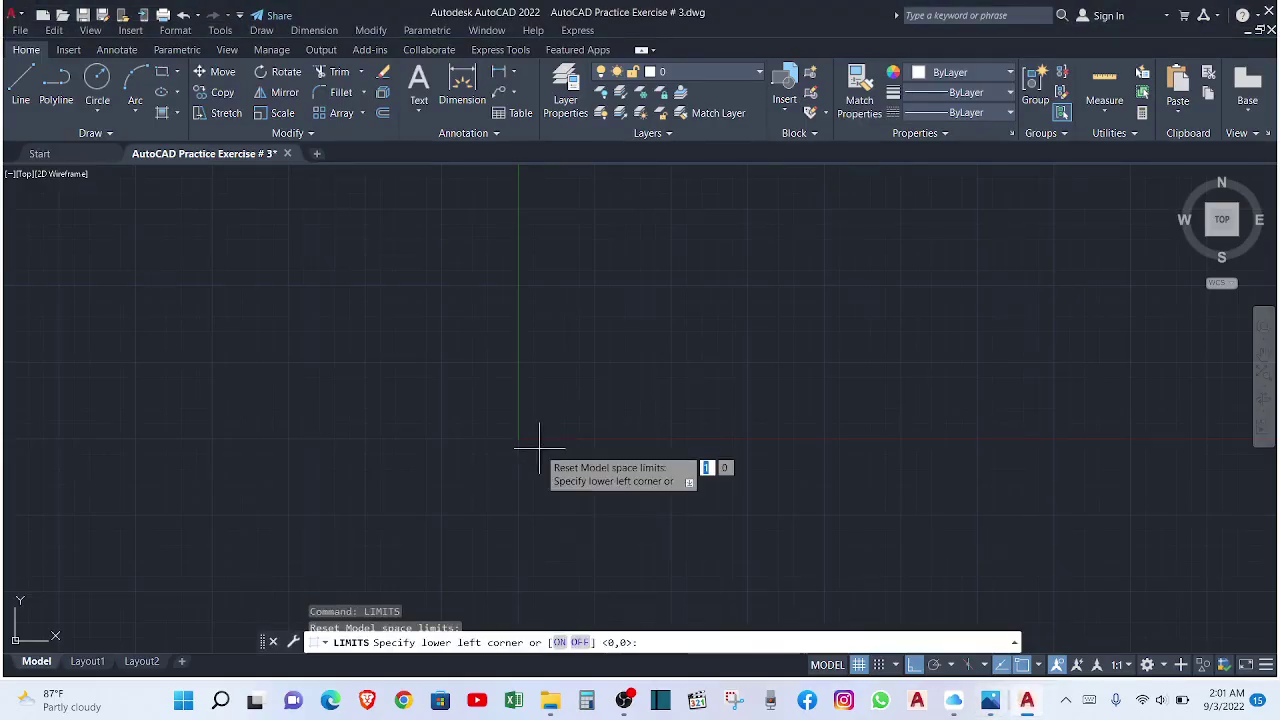
text(0,)
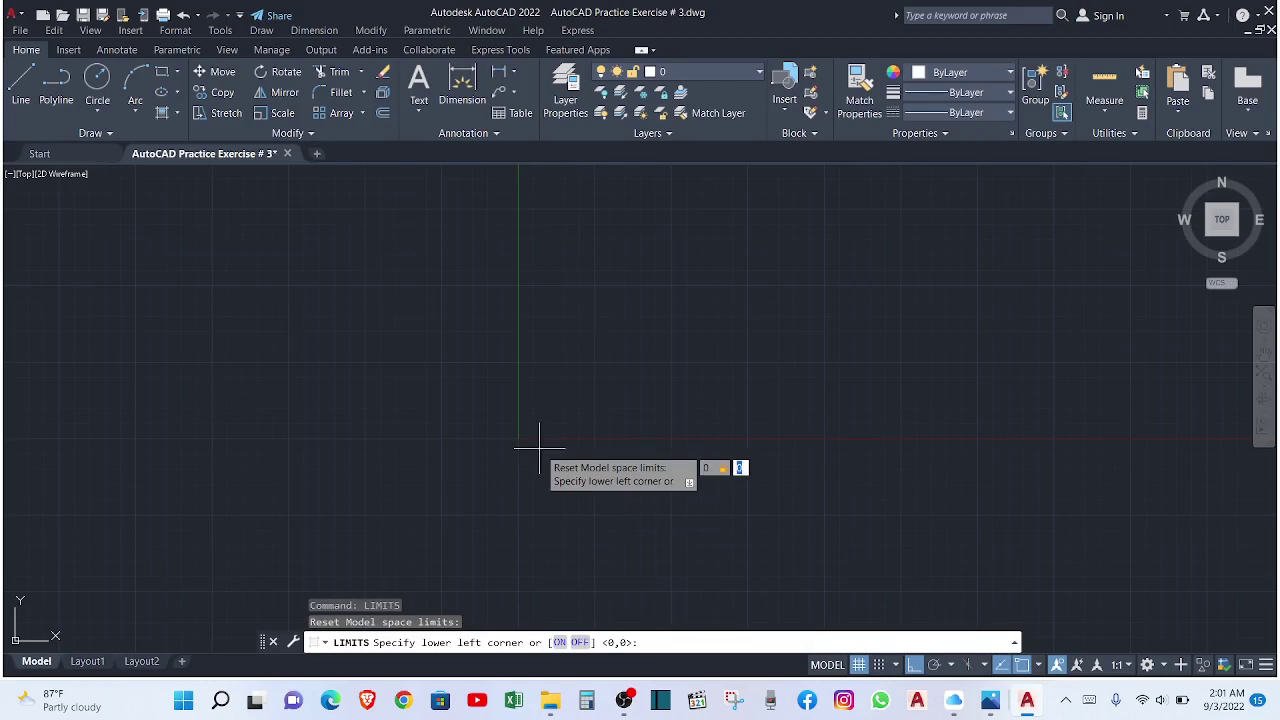
text(0)
key(Return)
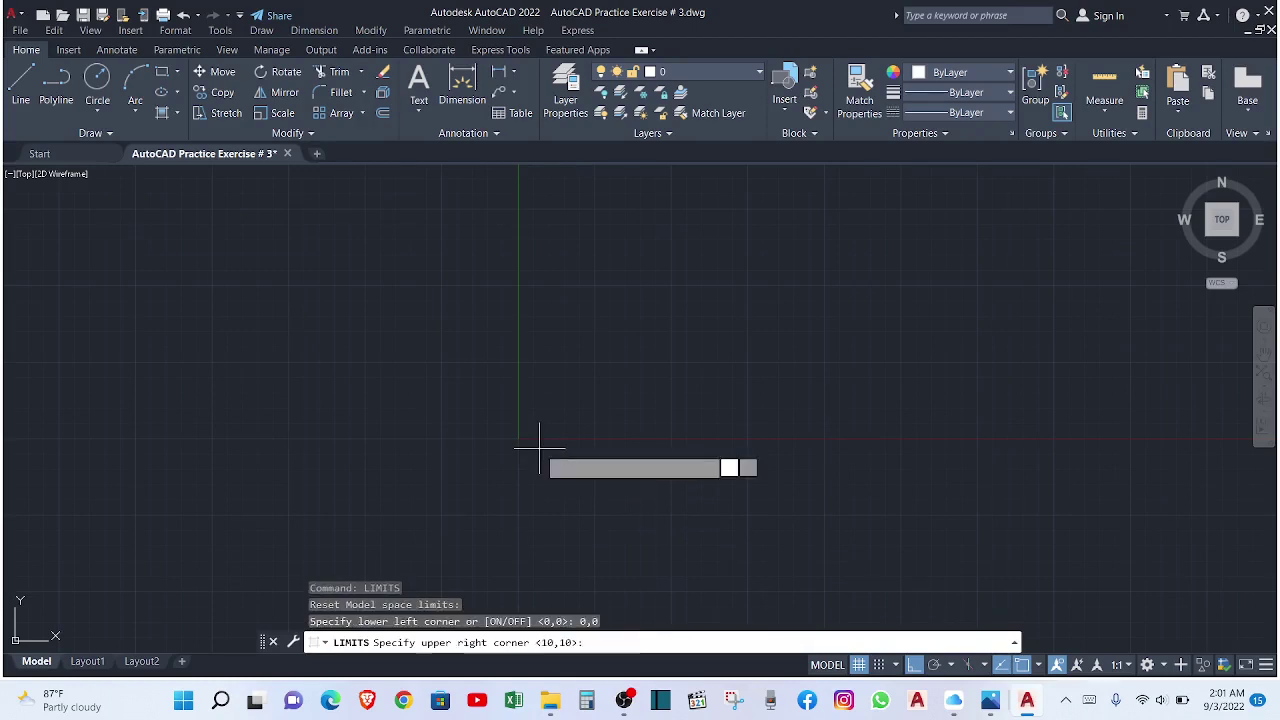
text(10,)
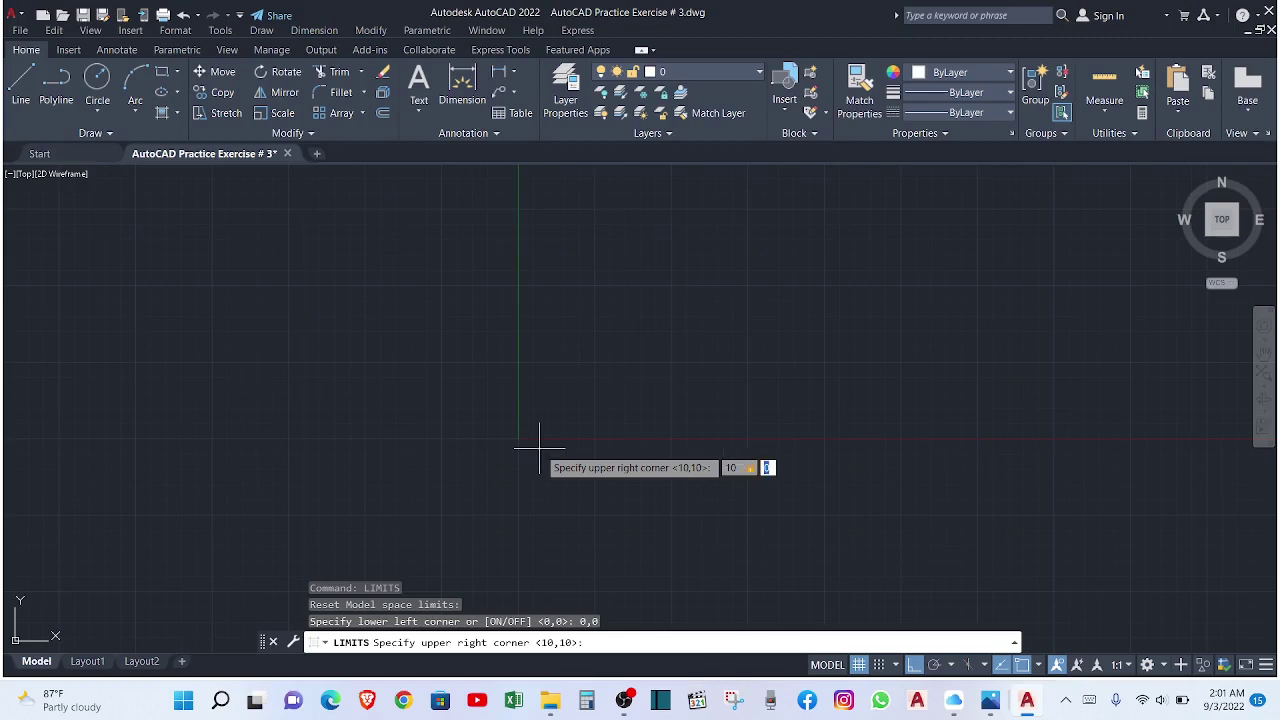
text(10)
key(Return)
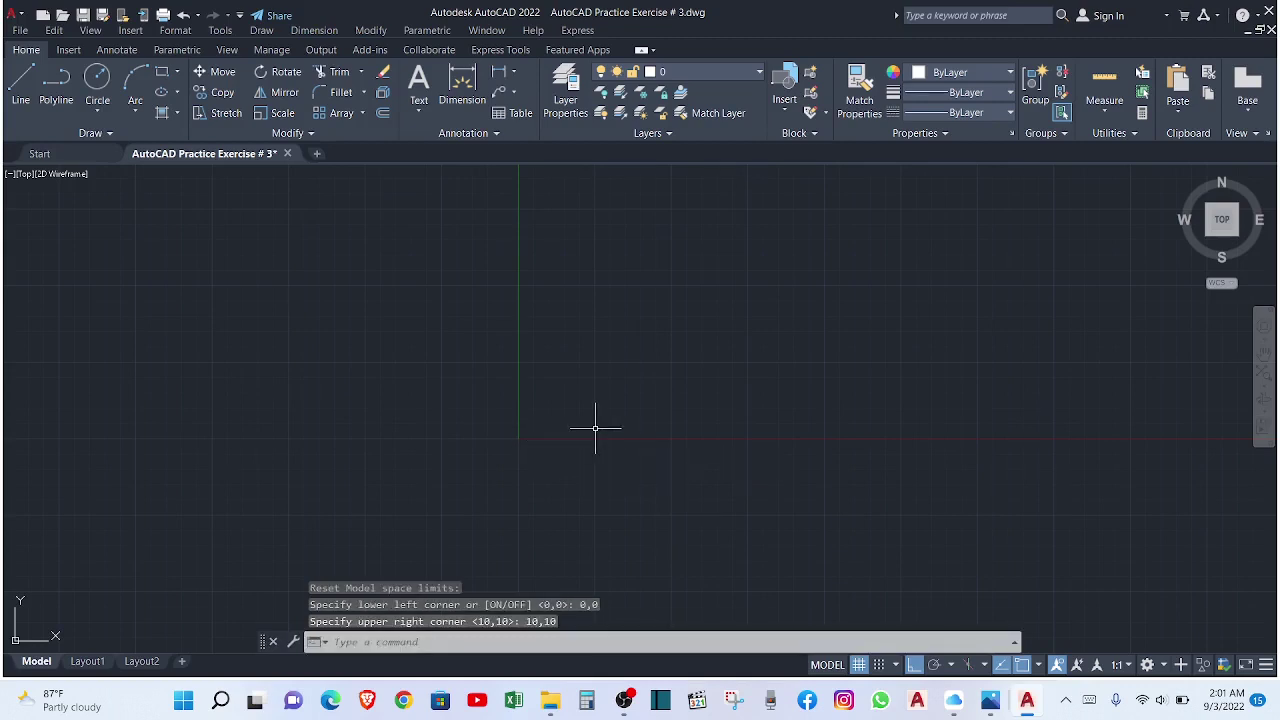
Step: Start a line at the origin 0,0 and draw the 6-unit left side upward
text(l)
key(Return)
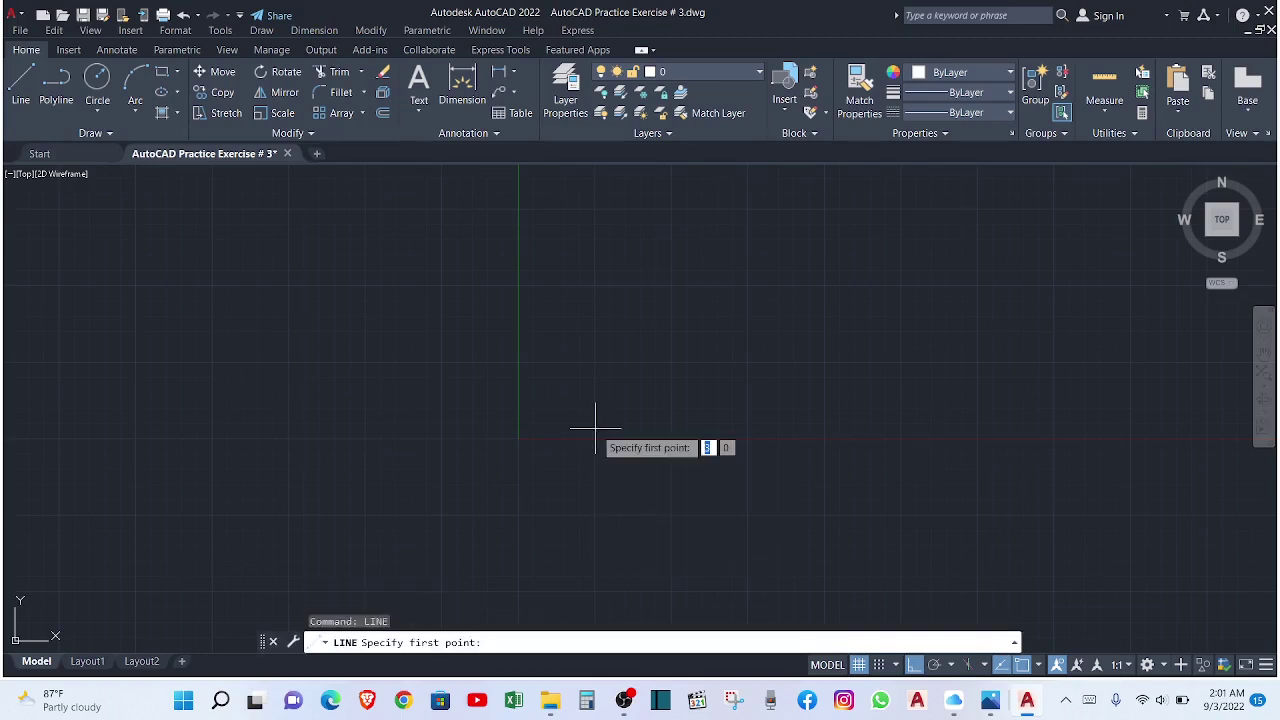
text(0,0)
key(Return)
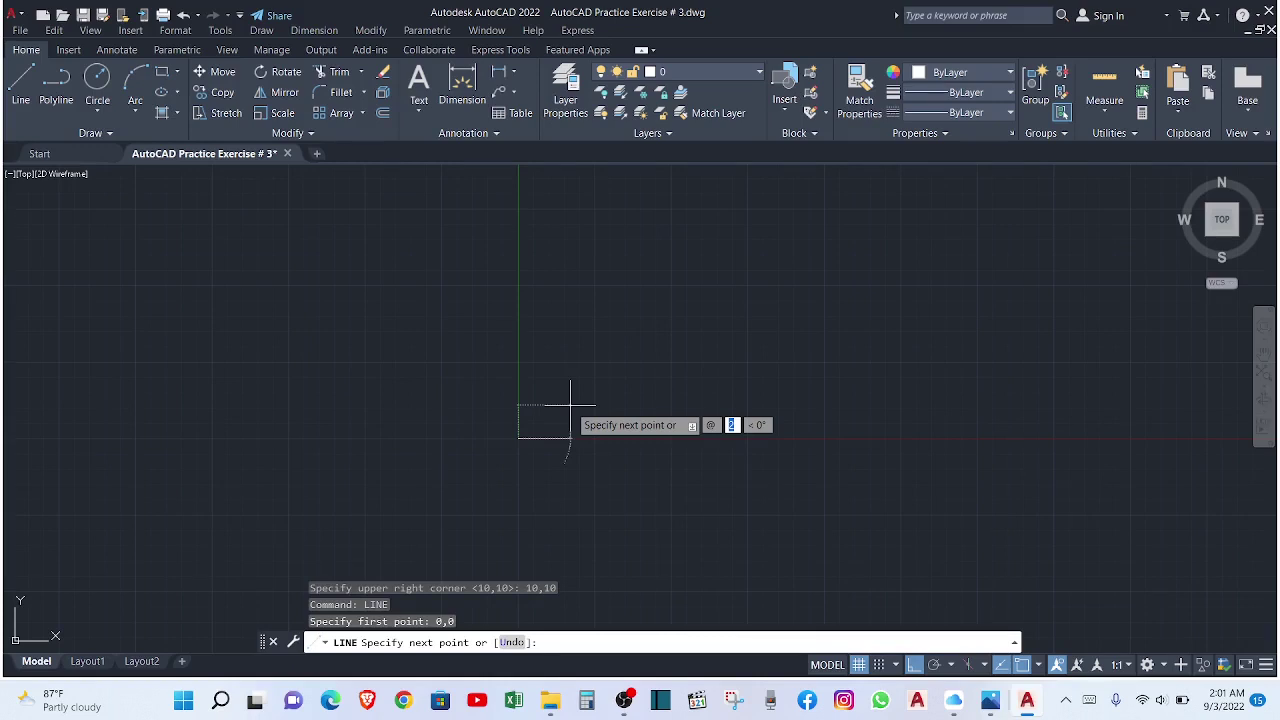
text(0)
key(Tab)
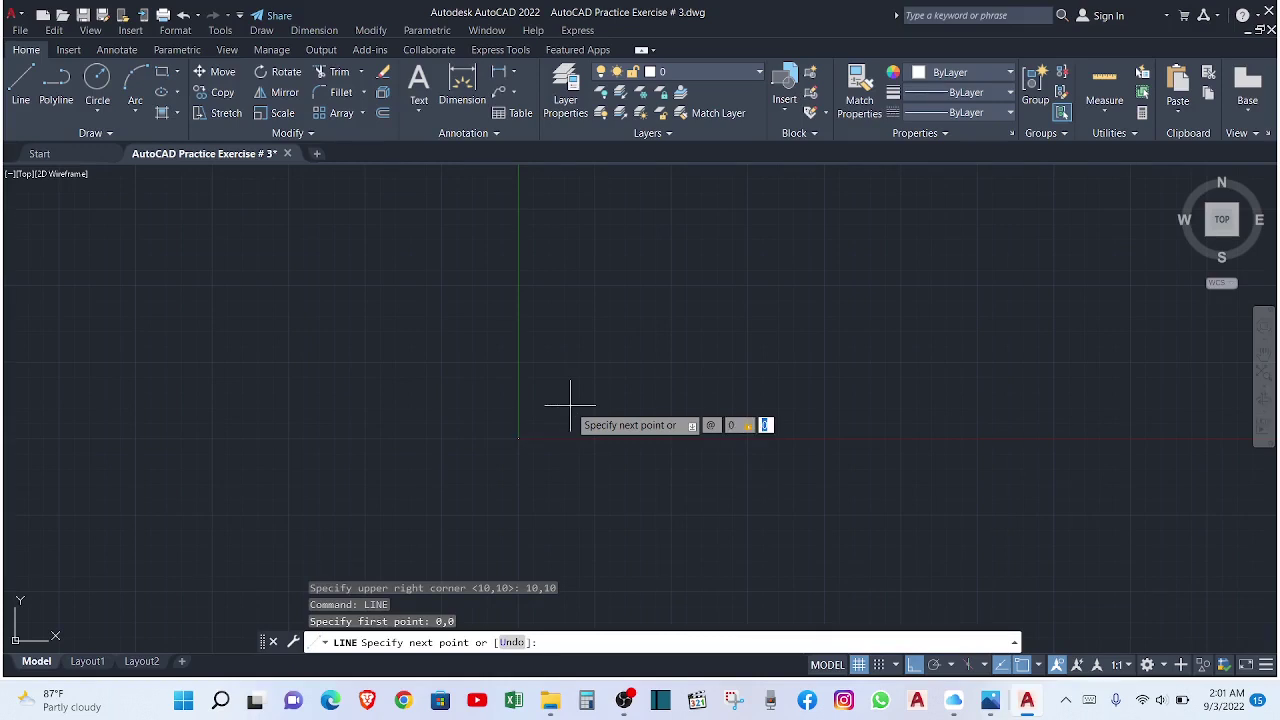
text(6)
key(Return)
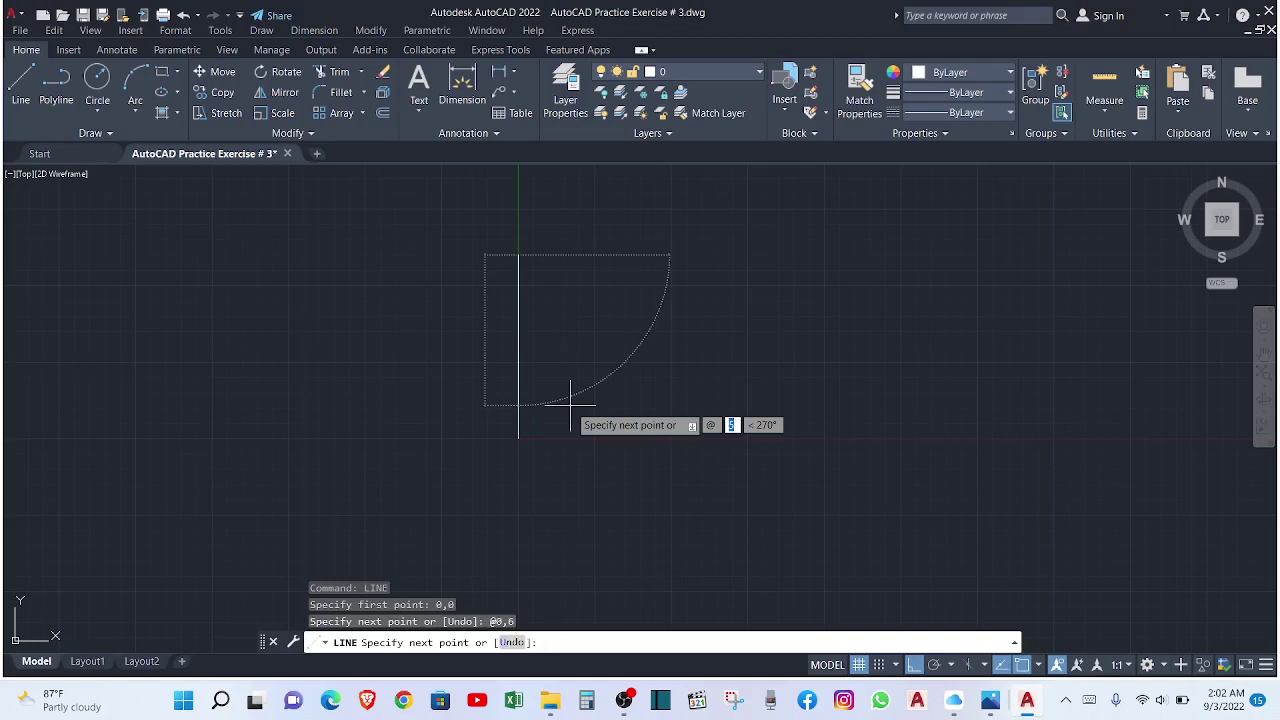
Step: Continue the outline right 2, up 1, then right 3 across the top
text(2)
key(Tab)
text(0)
key(Return)
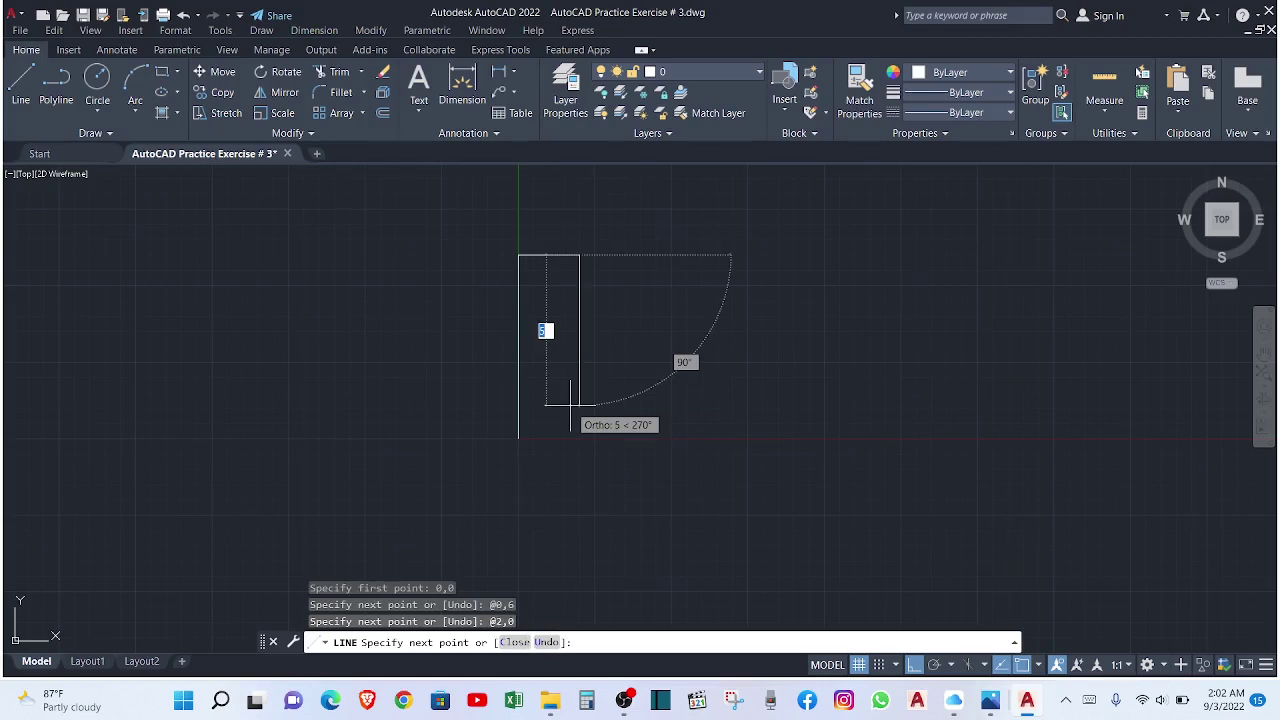
text(@)
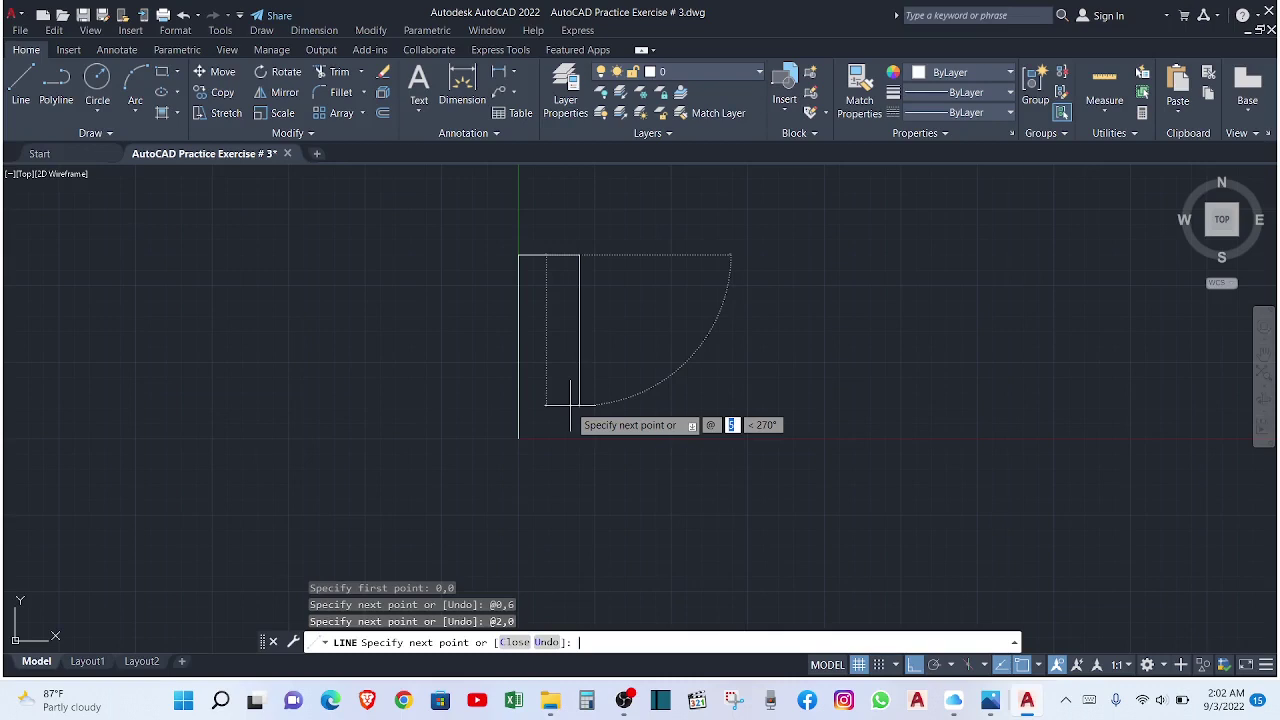
text(0,1)
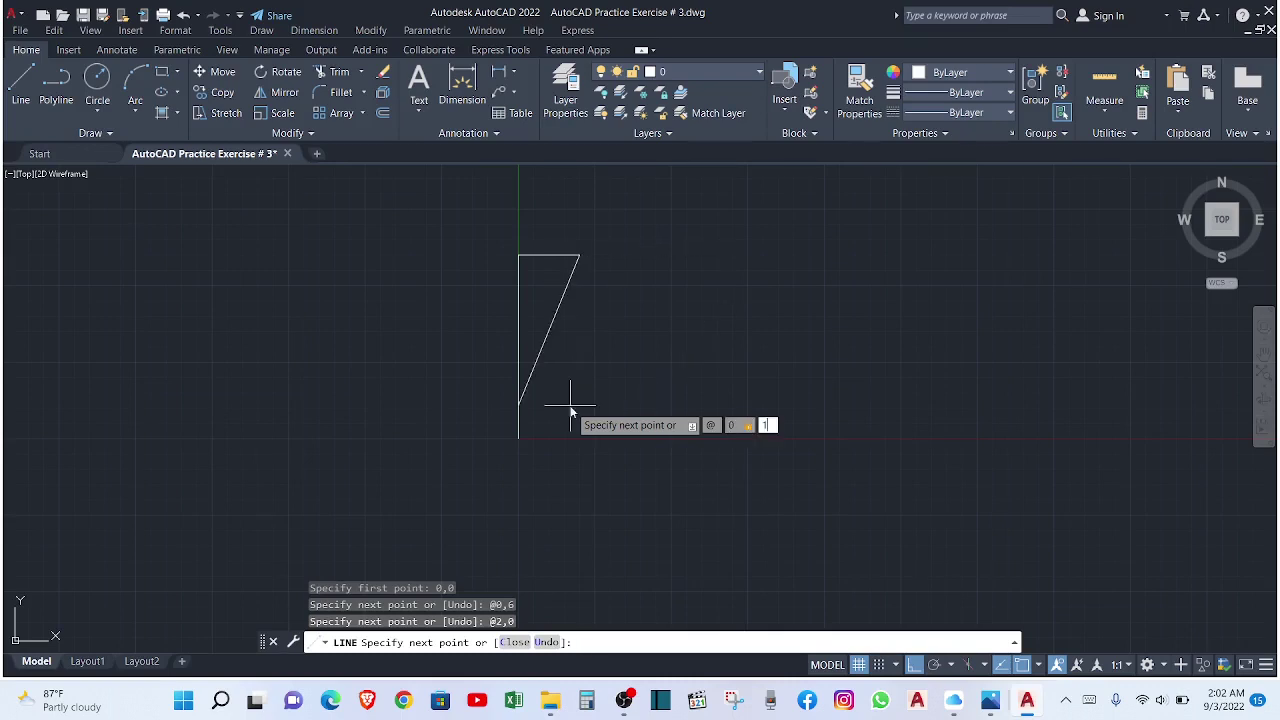
key(Return)
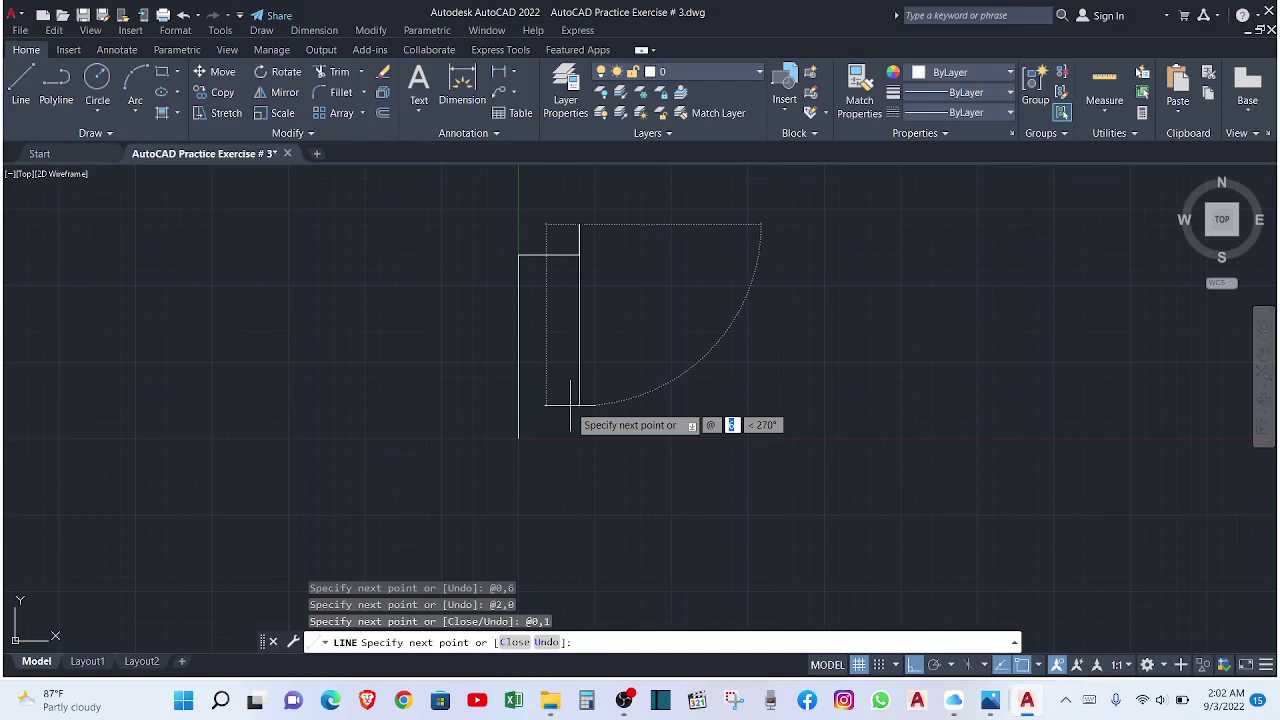
text(3,0)
key(Return)
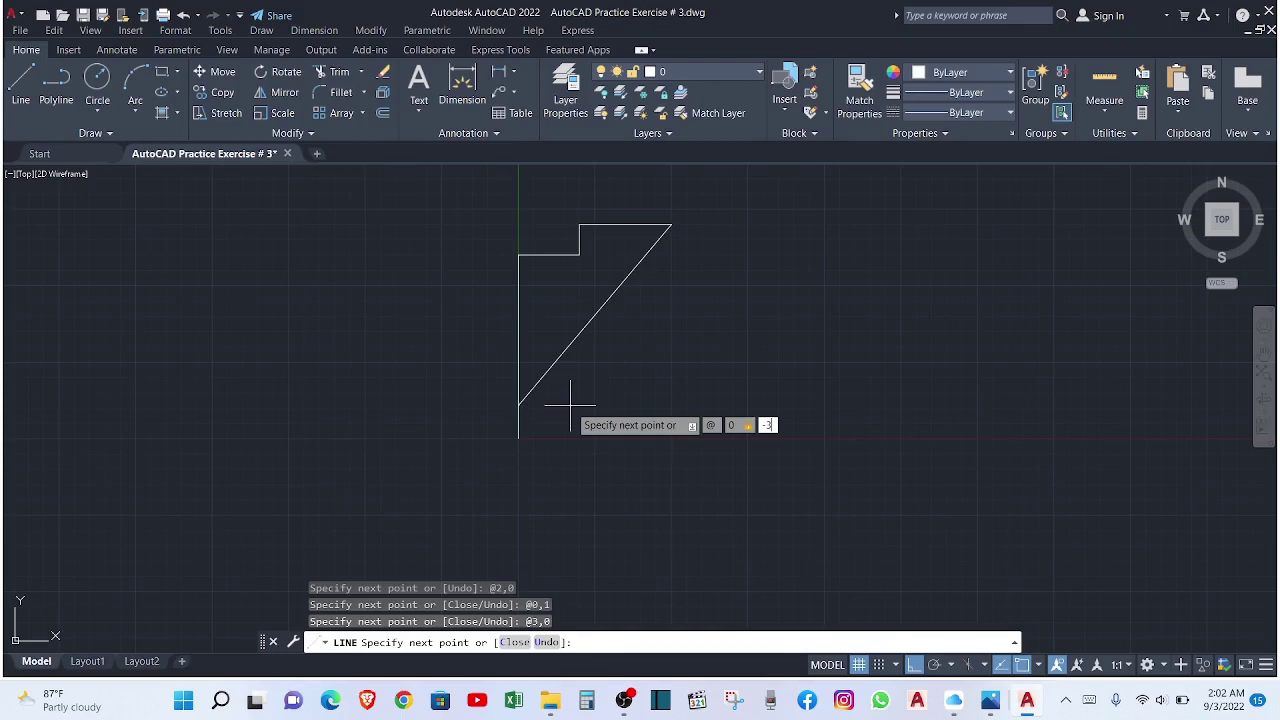
Step: Draw the right arm: down 3, right 5, down 3, and back left 5
key(Return)
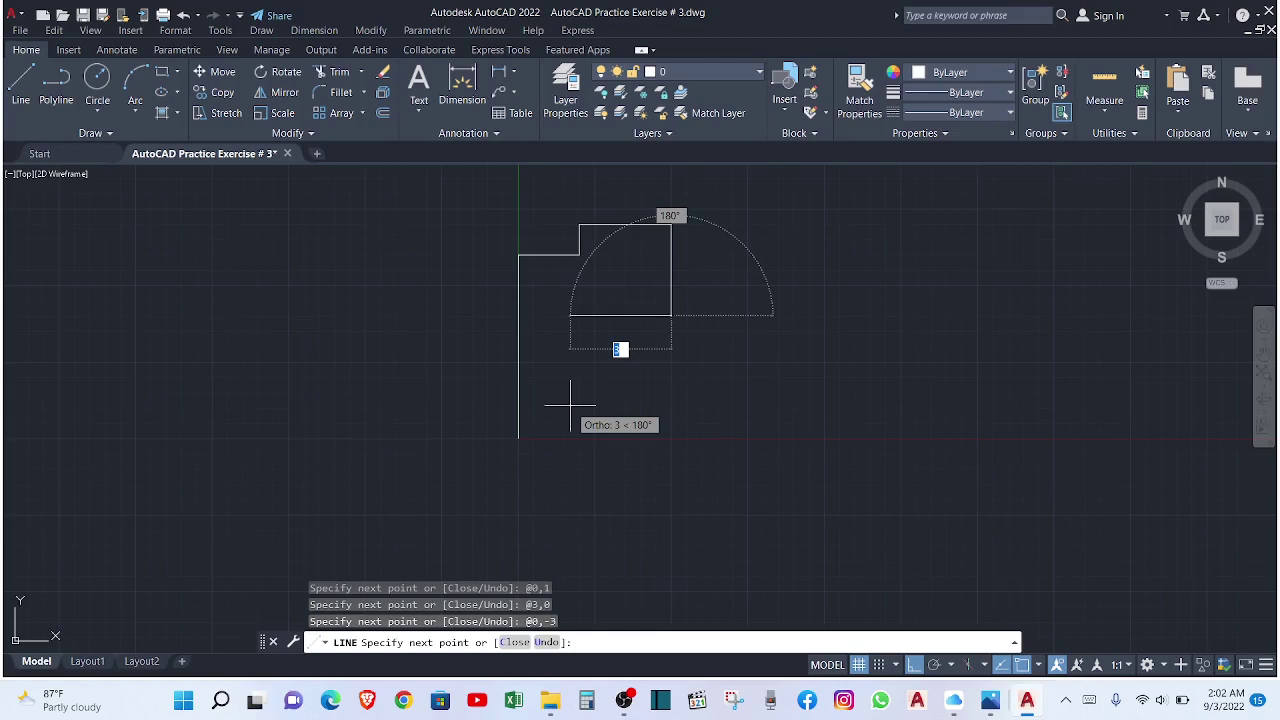
text(@)
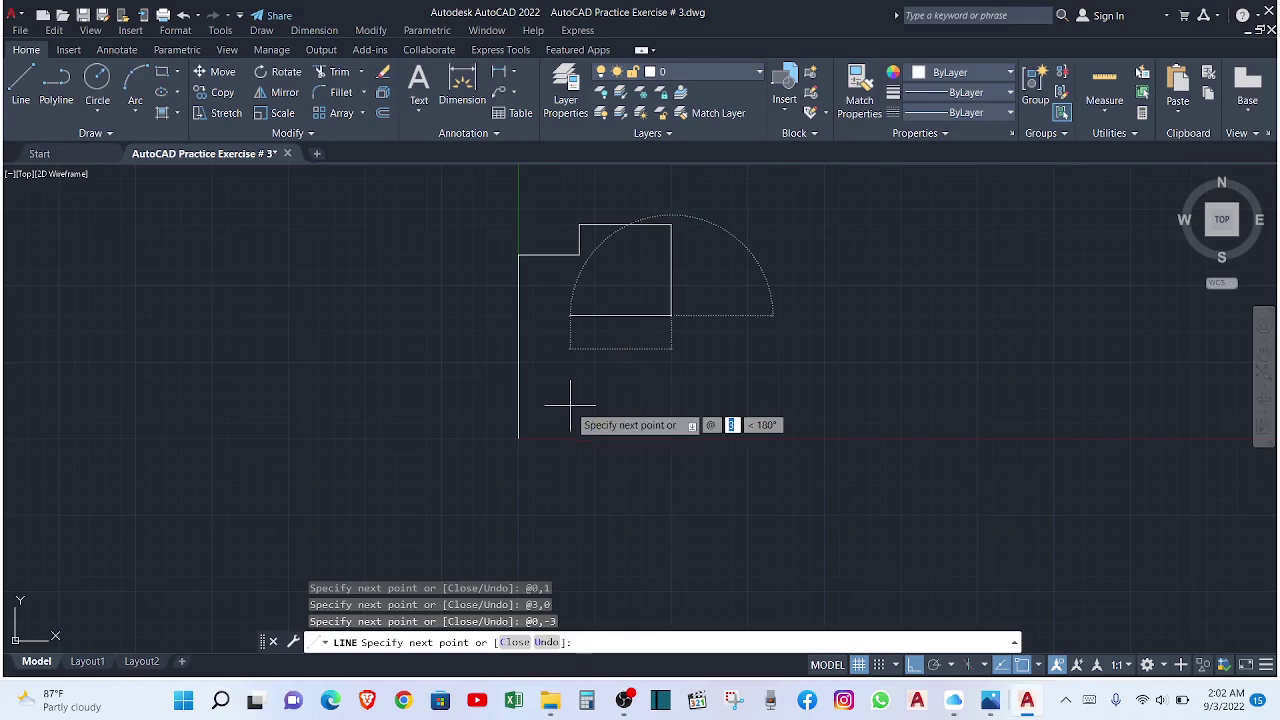
text(5,0)
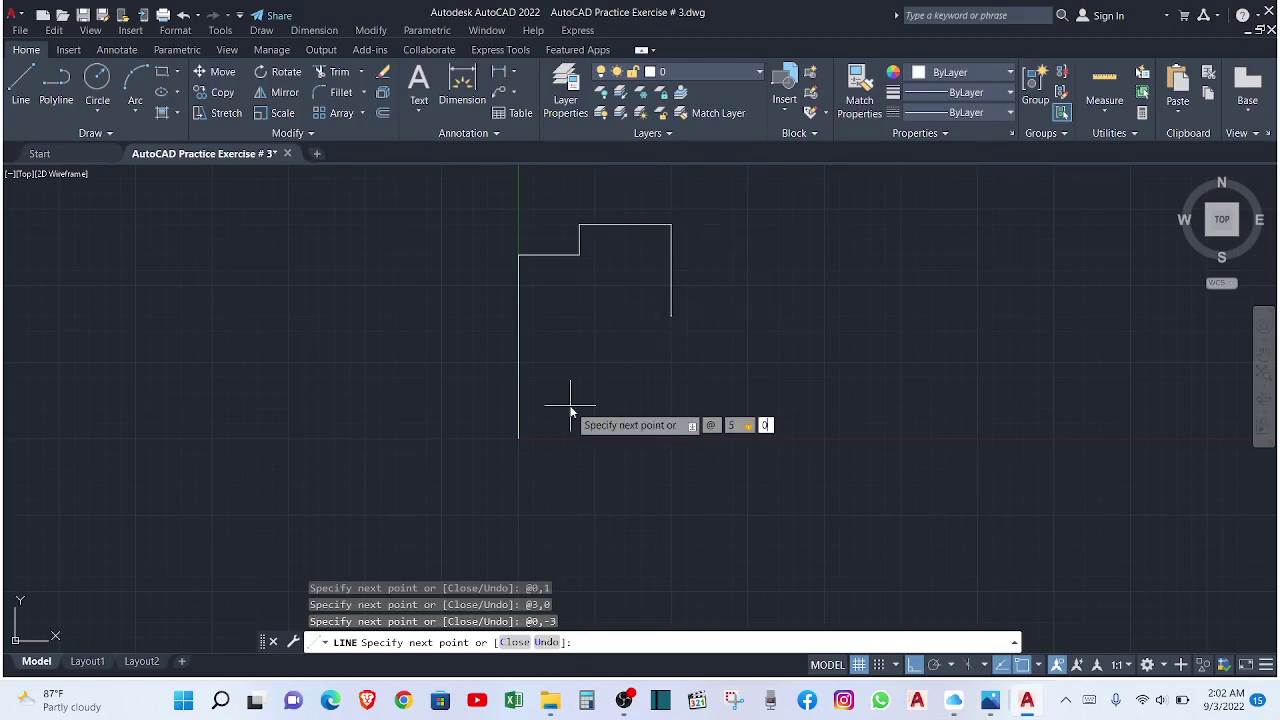
key(Return)
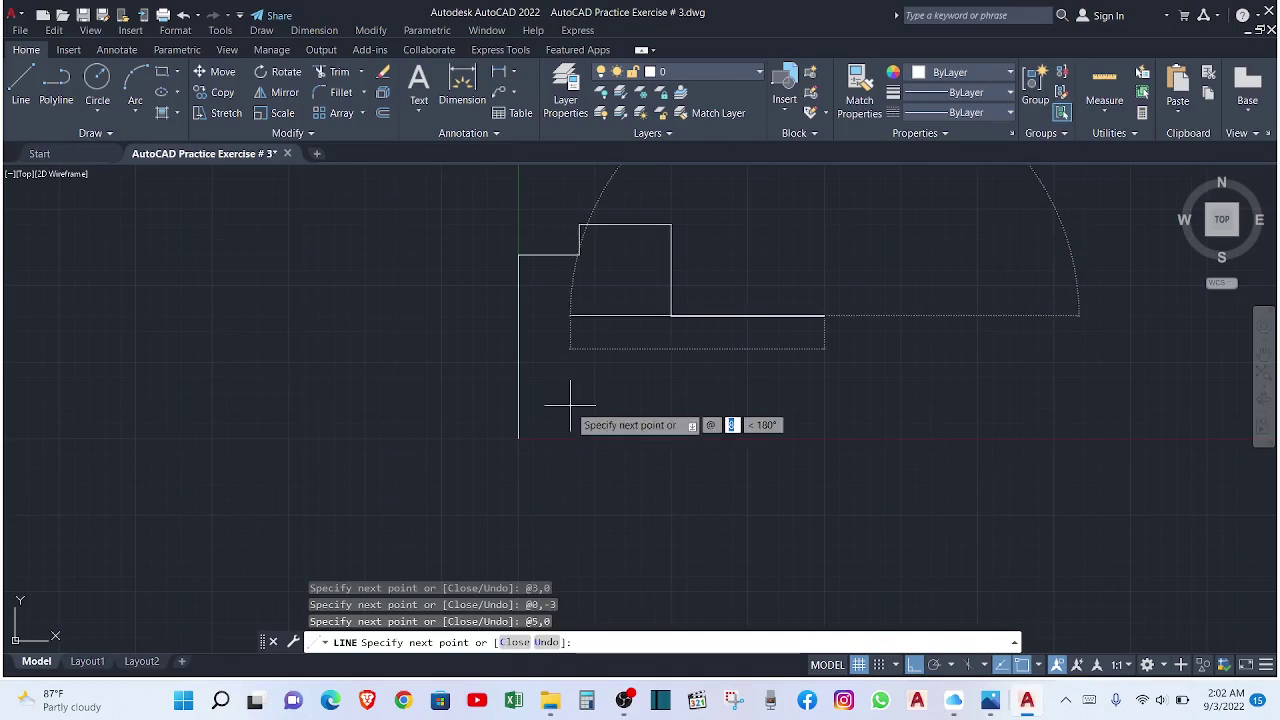
text(0,)
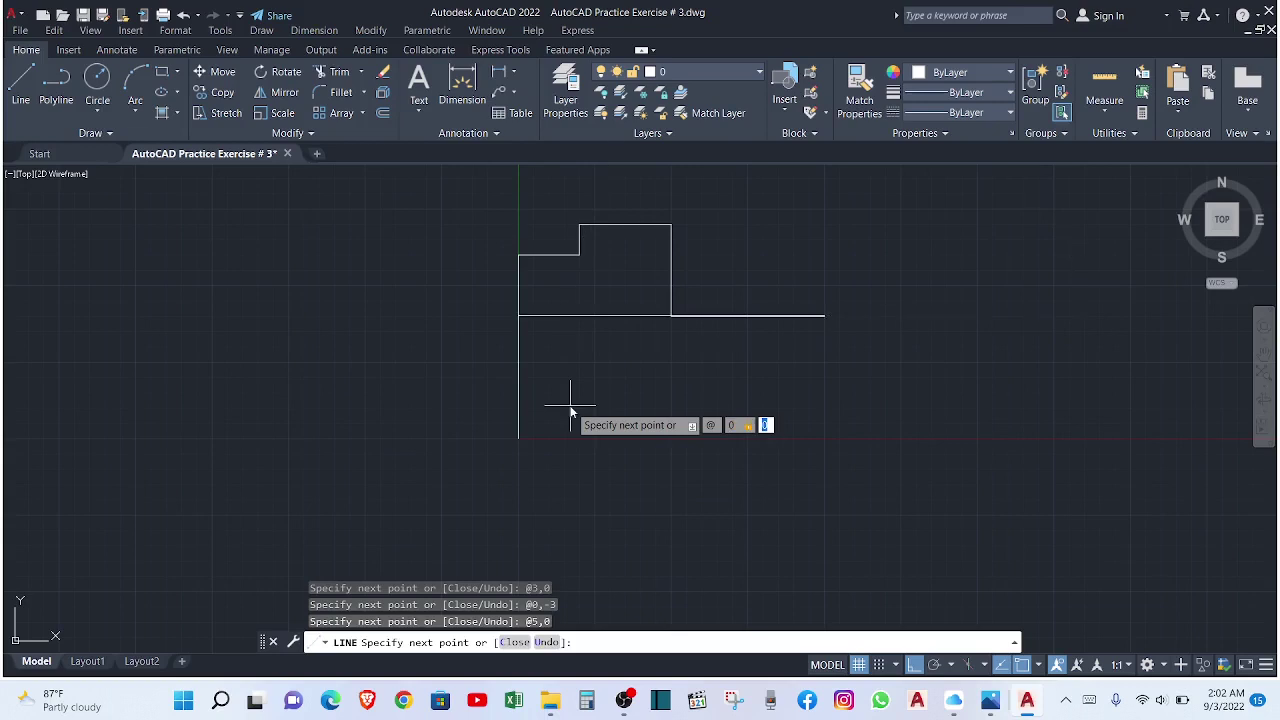
text(-3)
key(Return)
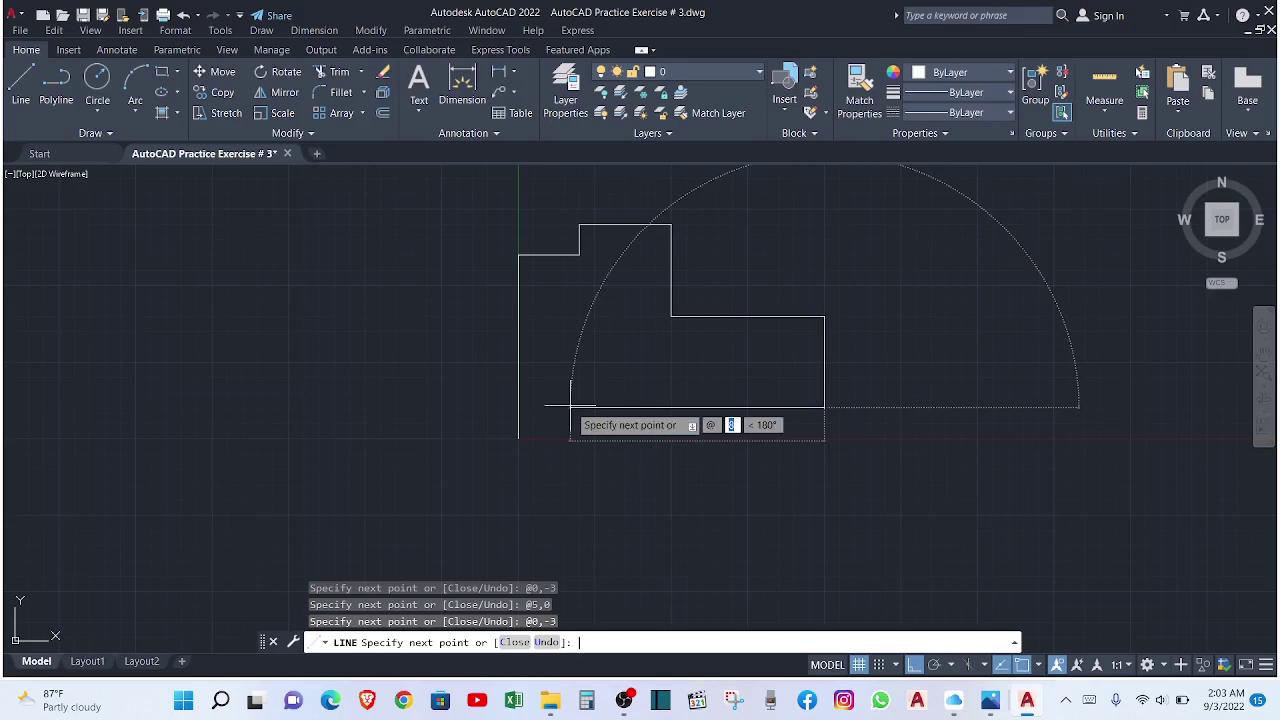
text(-5,)
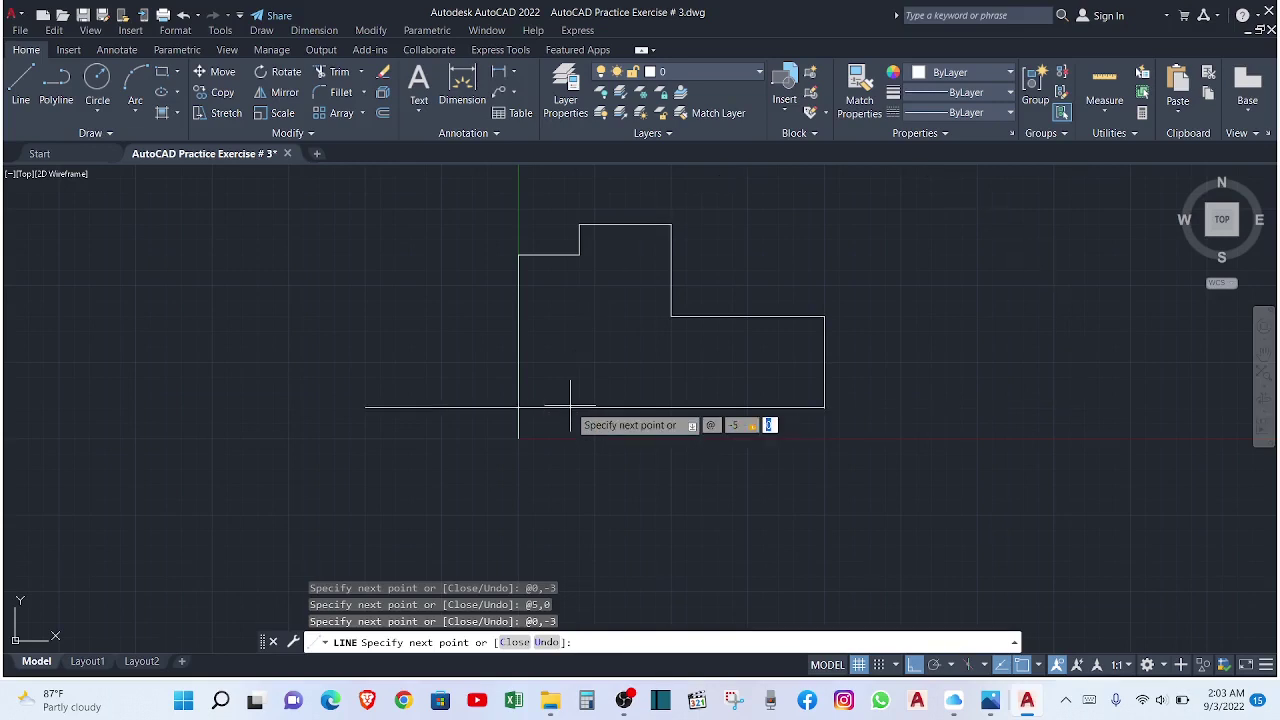
text(0)
key(Return)
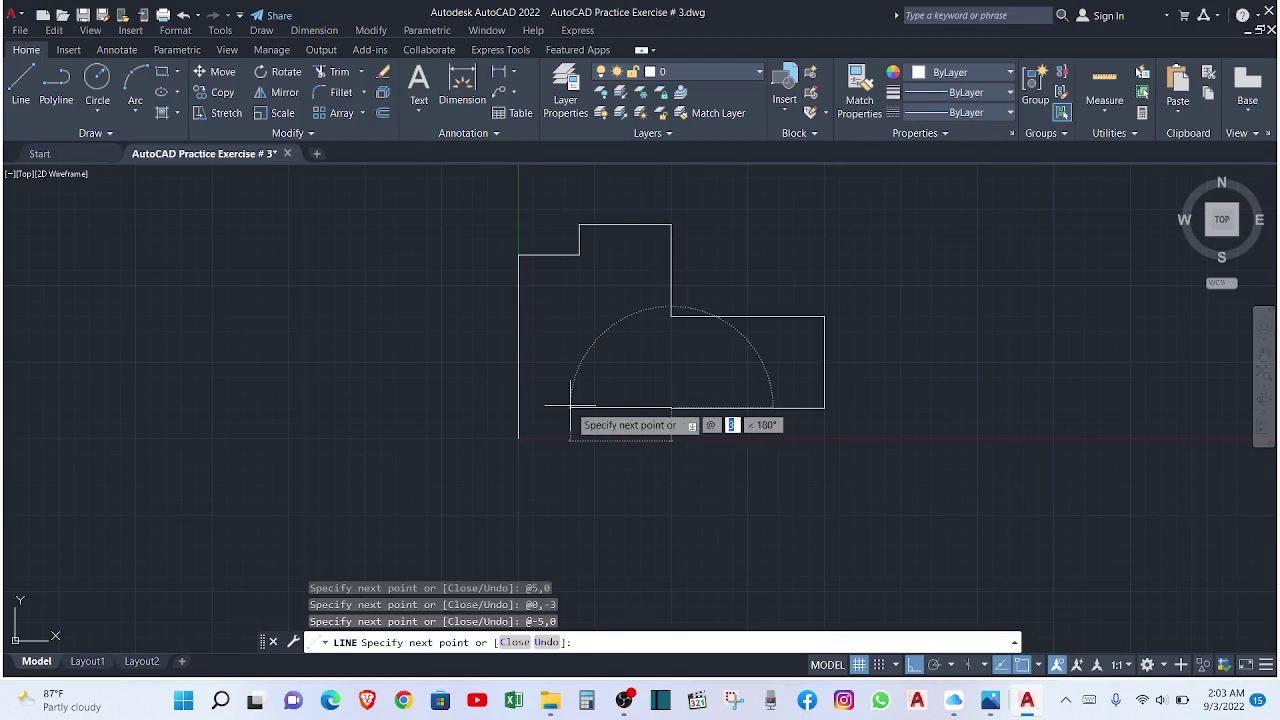
text(0)
key(Tab)
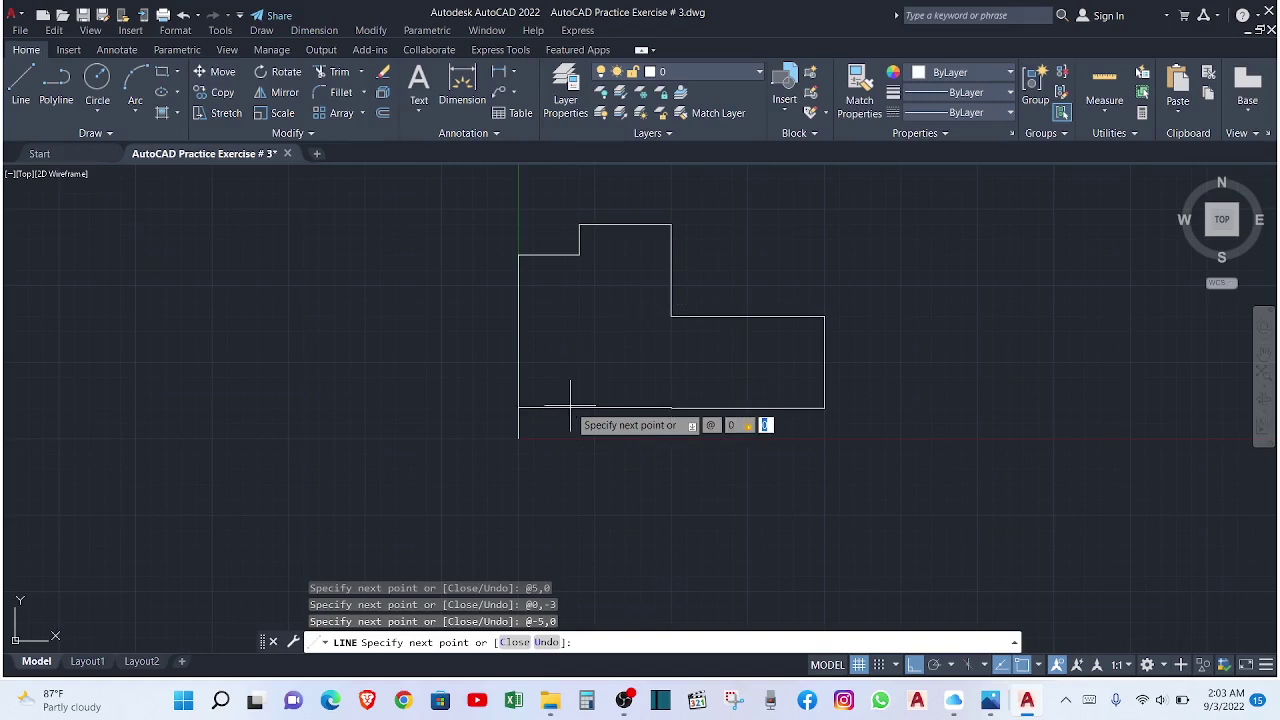
Step: Draw the bottom arm lines: down 3, left 3, then up 2
text(-3)
key(Return)
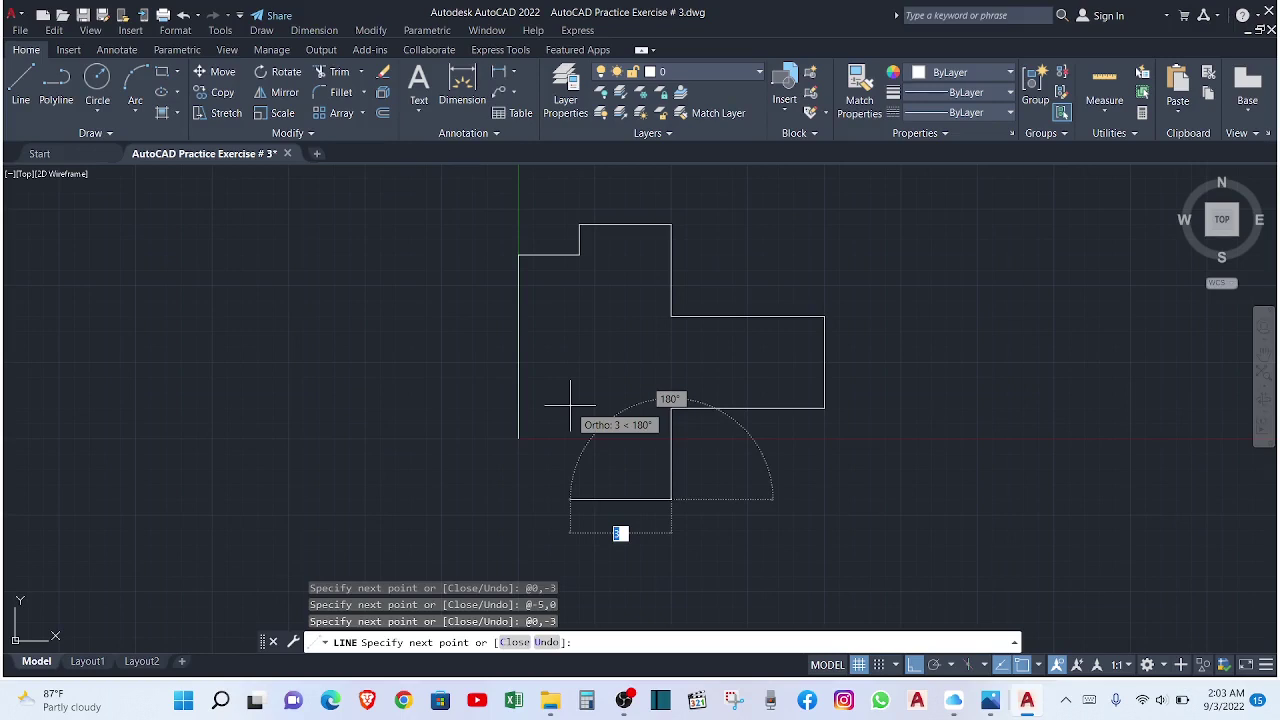
text(@)
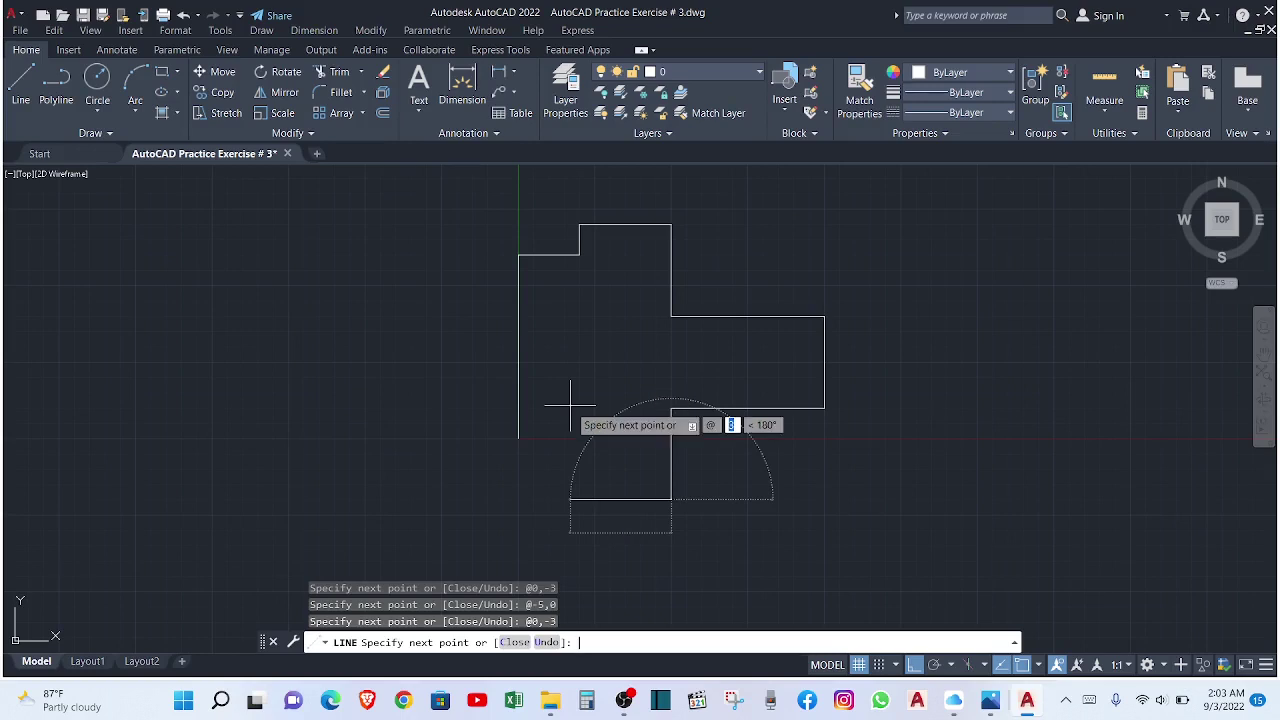
text(-3,)
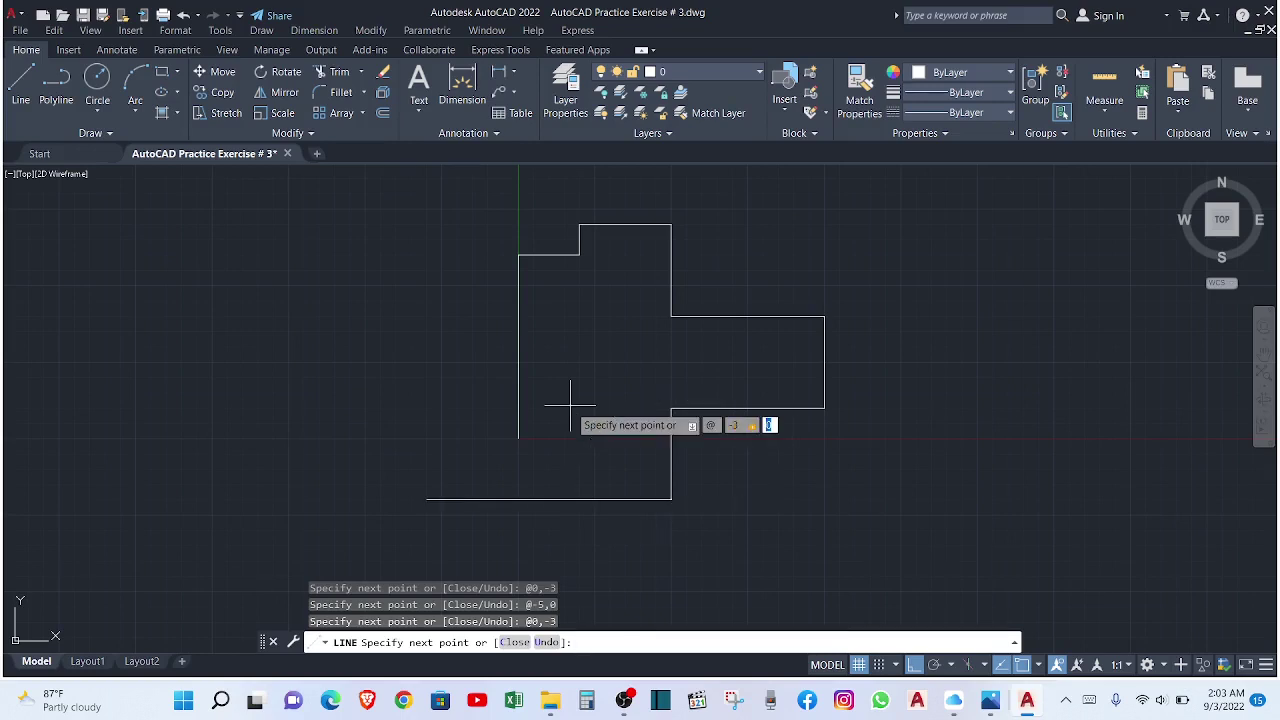
text(0)
key(Return)
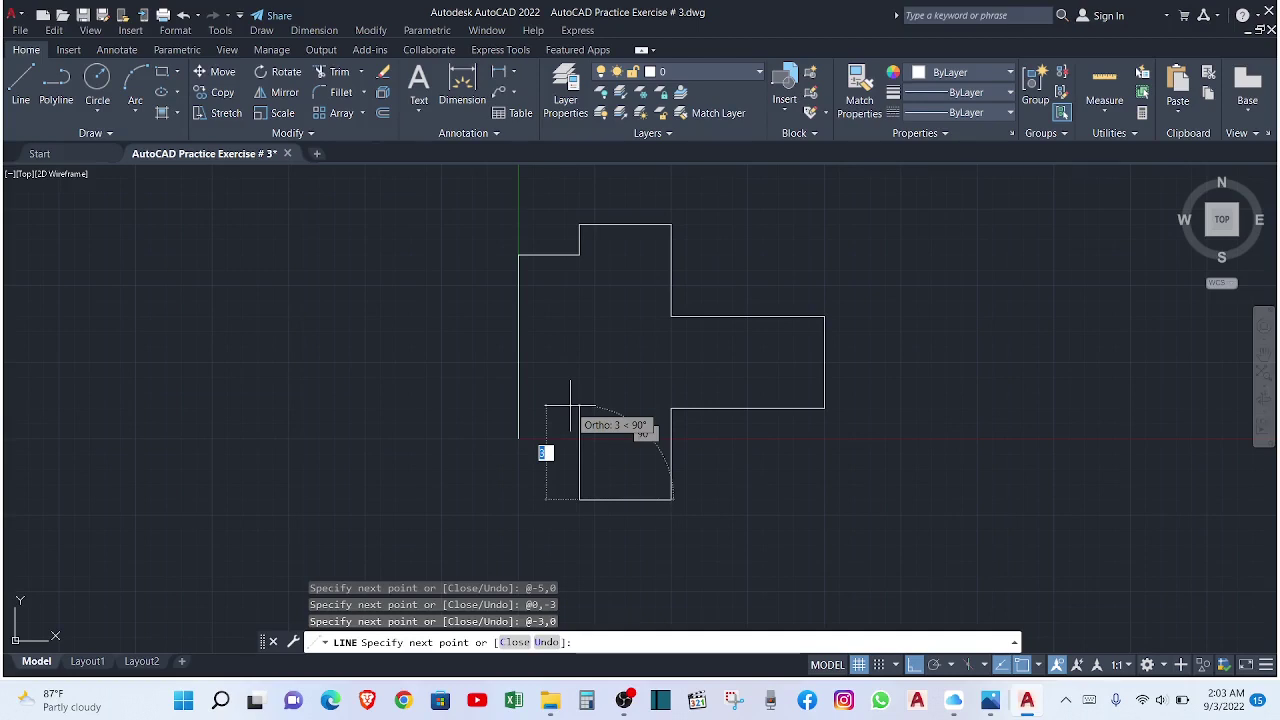
key(Tab)
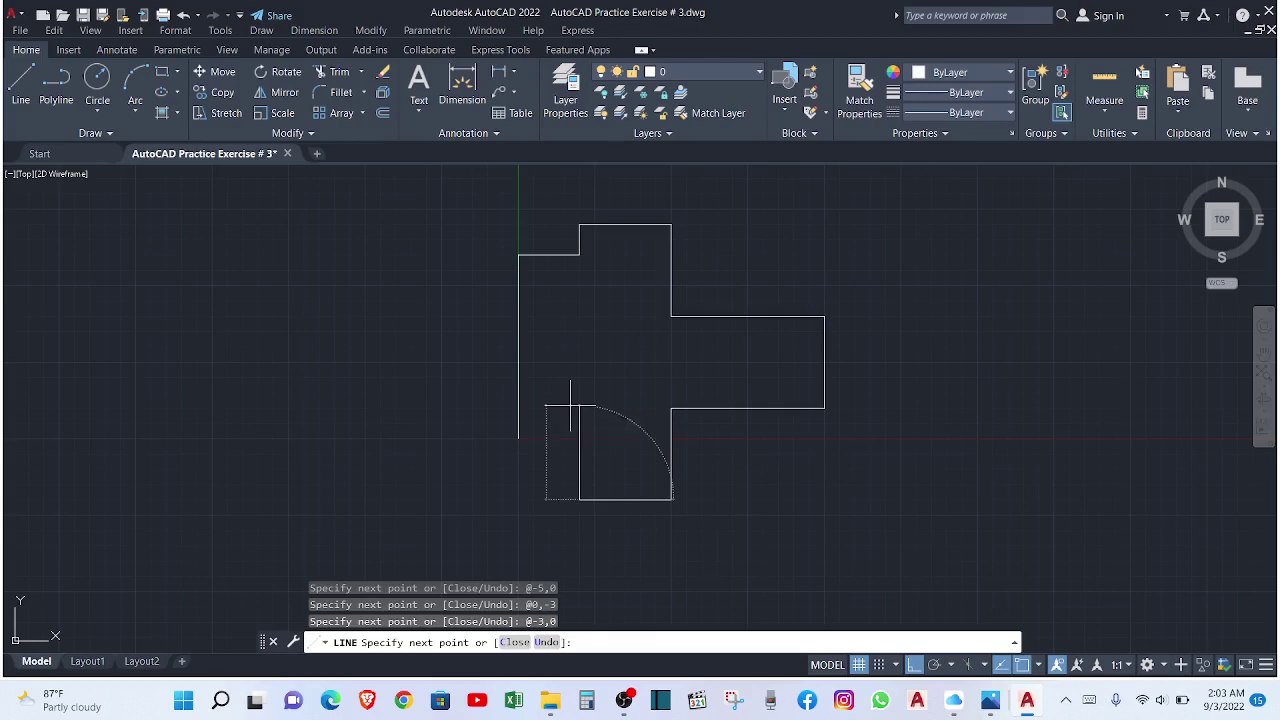
text(-2,)
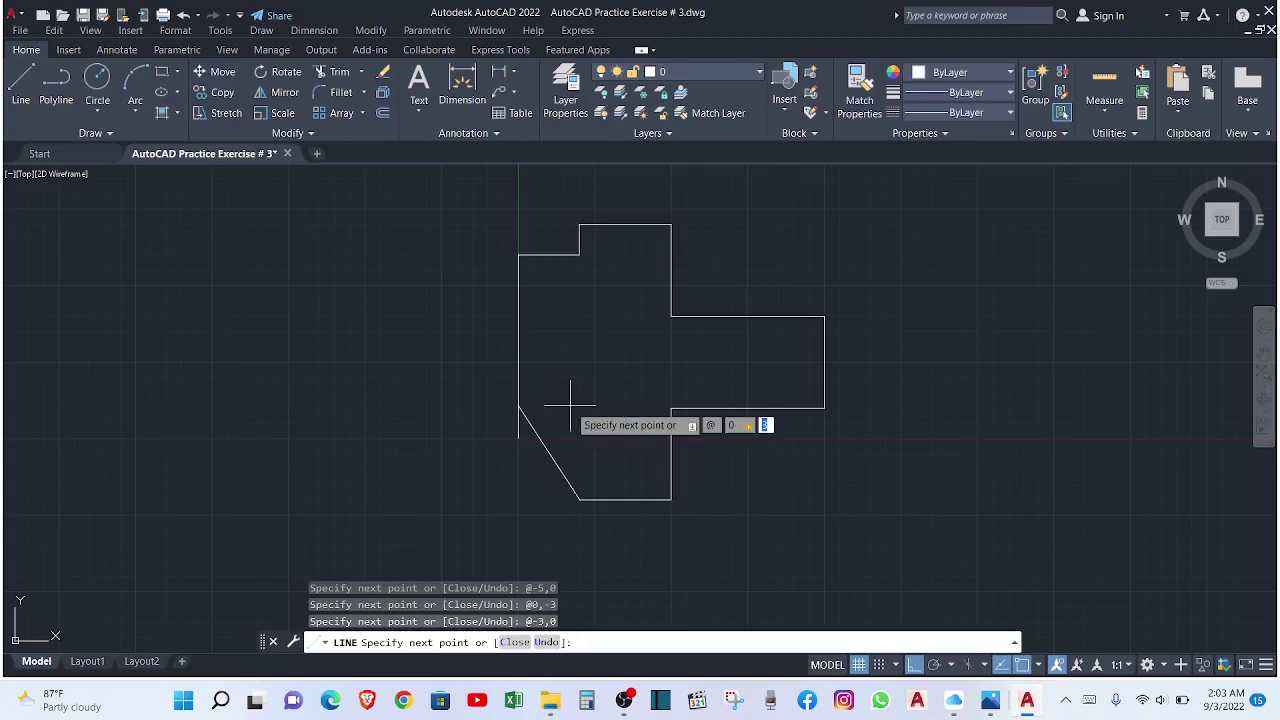
text(2)
key(Return)
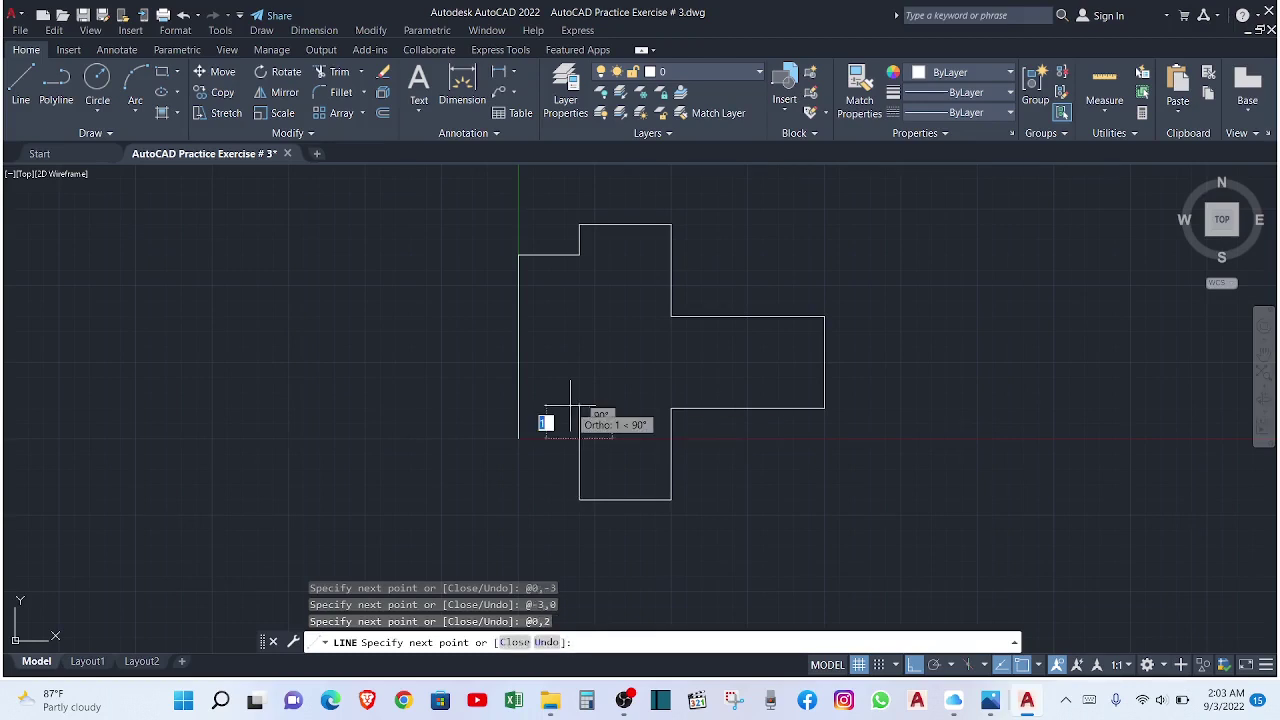
Step: Close the outline with the final 2-unit leftward line and end the LINE command
text(-2)
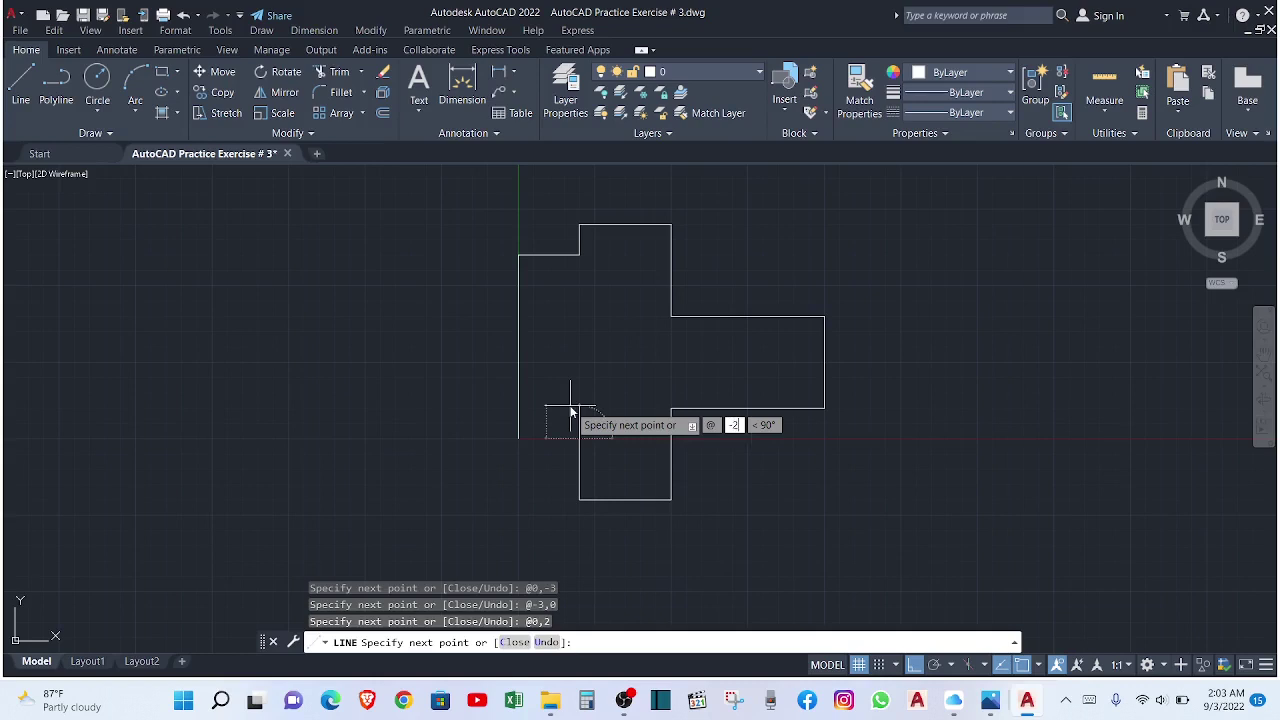
key(Tab)
text(0)
key(Return)
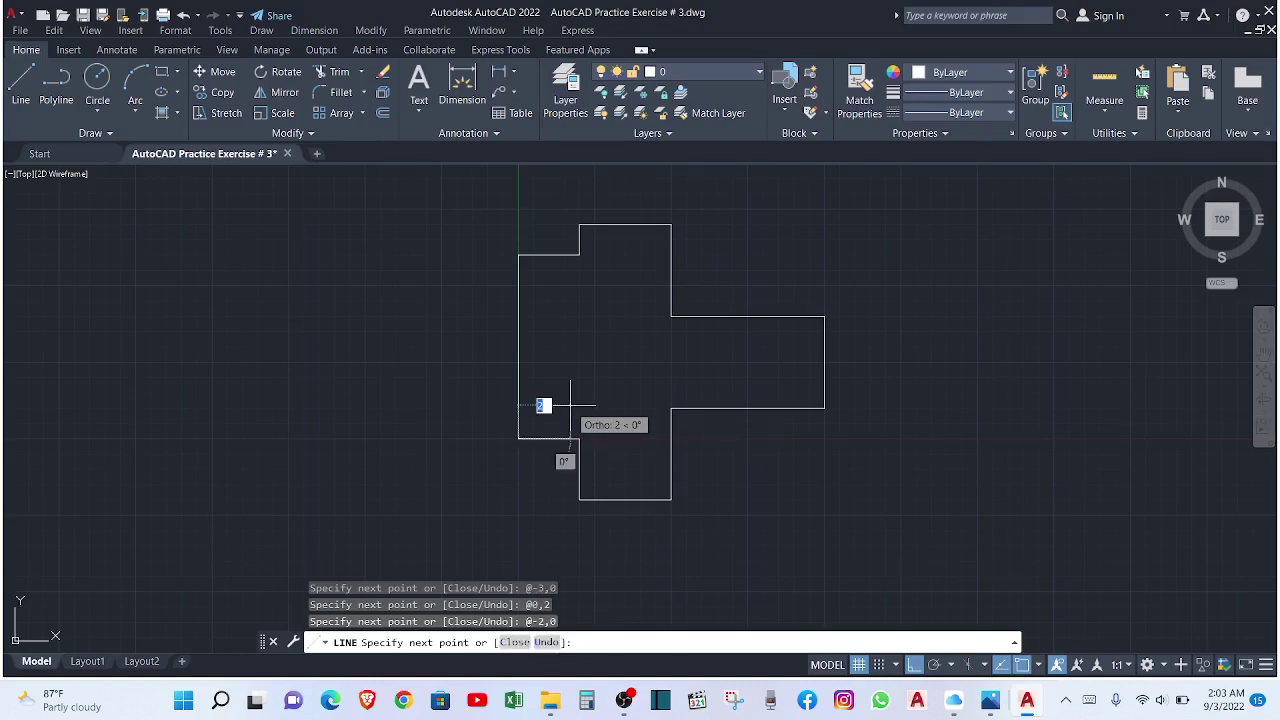
key(Escape)
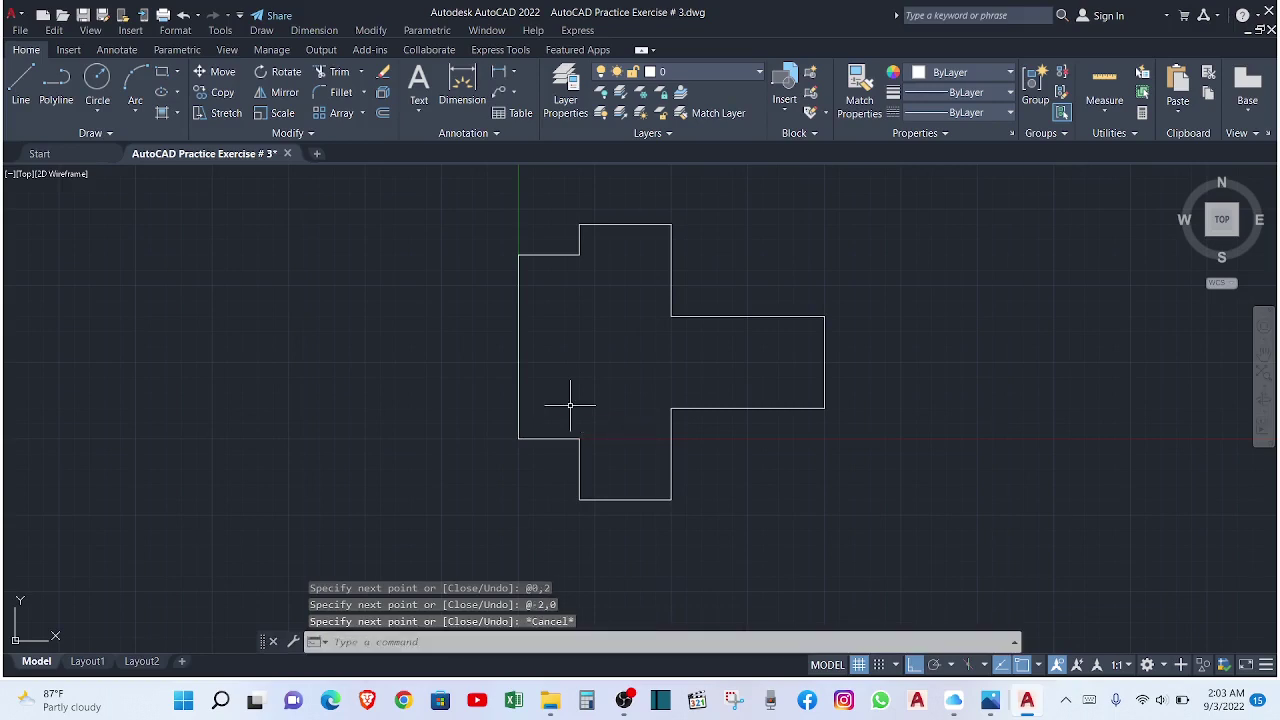
text(d)
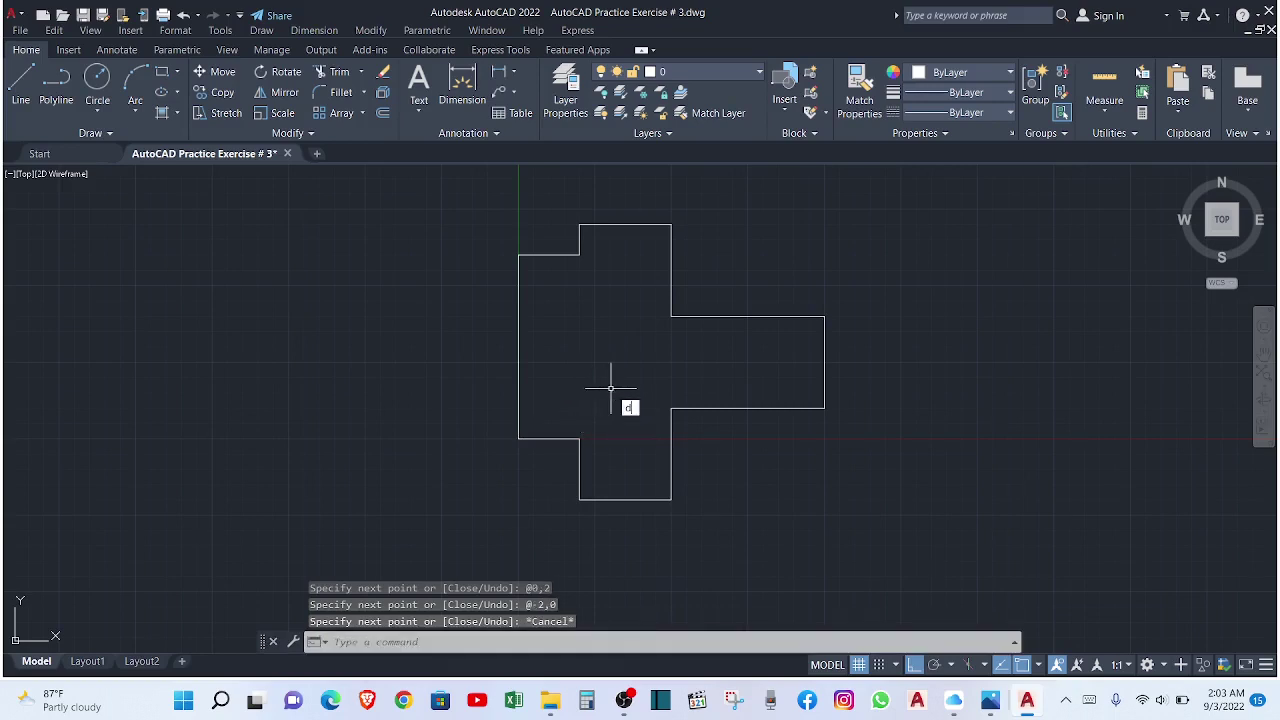
text(im)
key(Return)
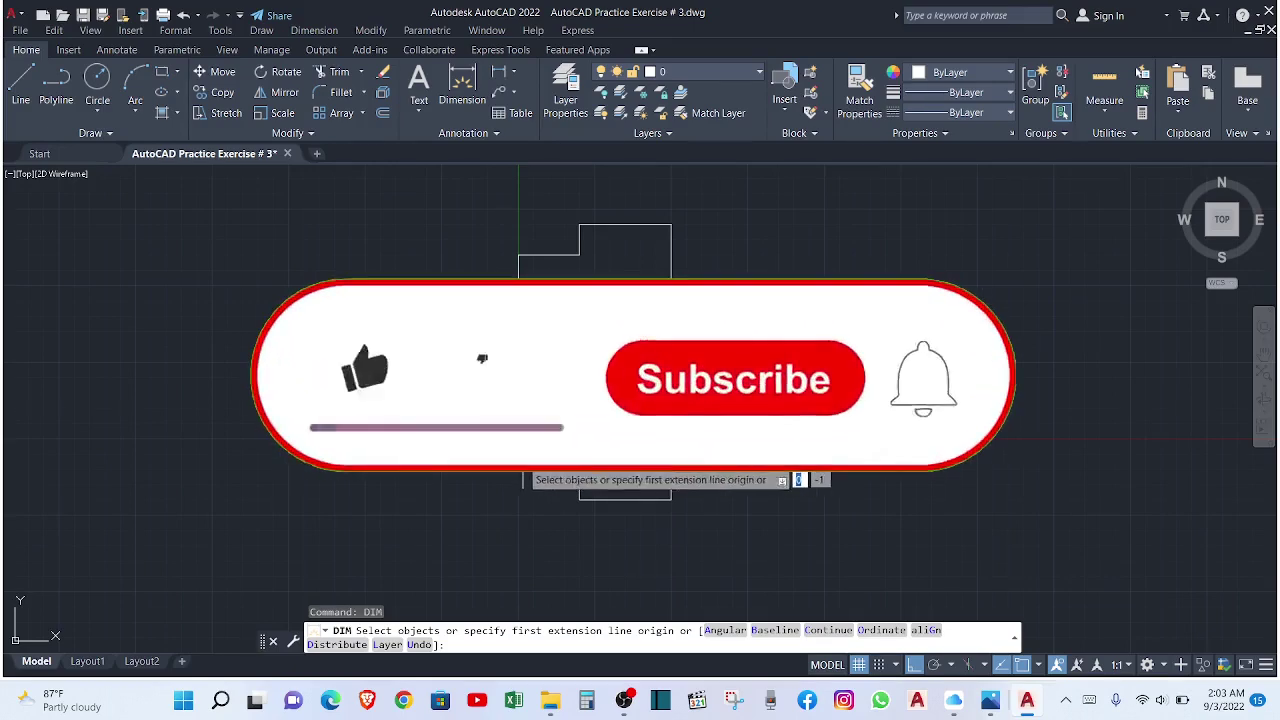
Step: Place the 6 vertical dimension on the left side, undoing a mistaken pick
key(Return)
click(518, 255)
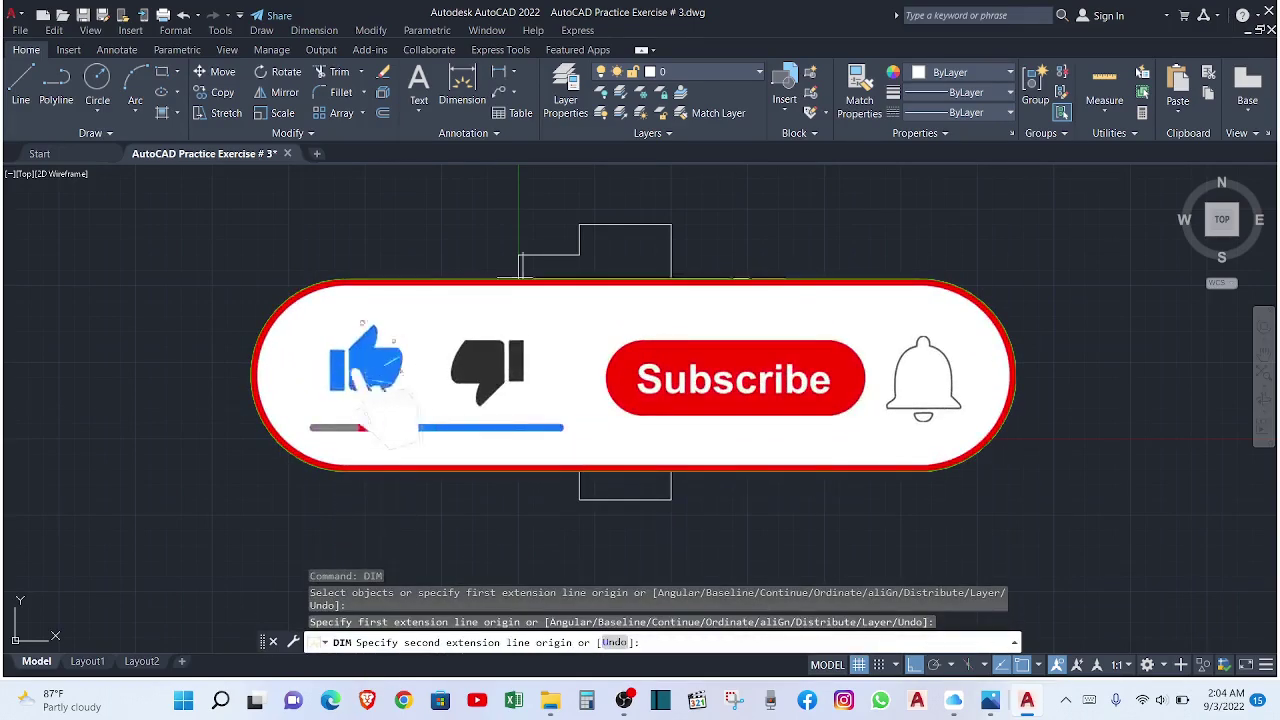
click(518, 278)
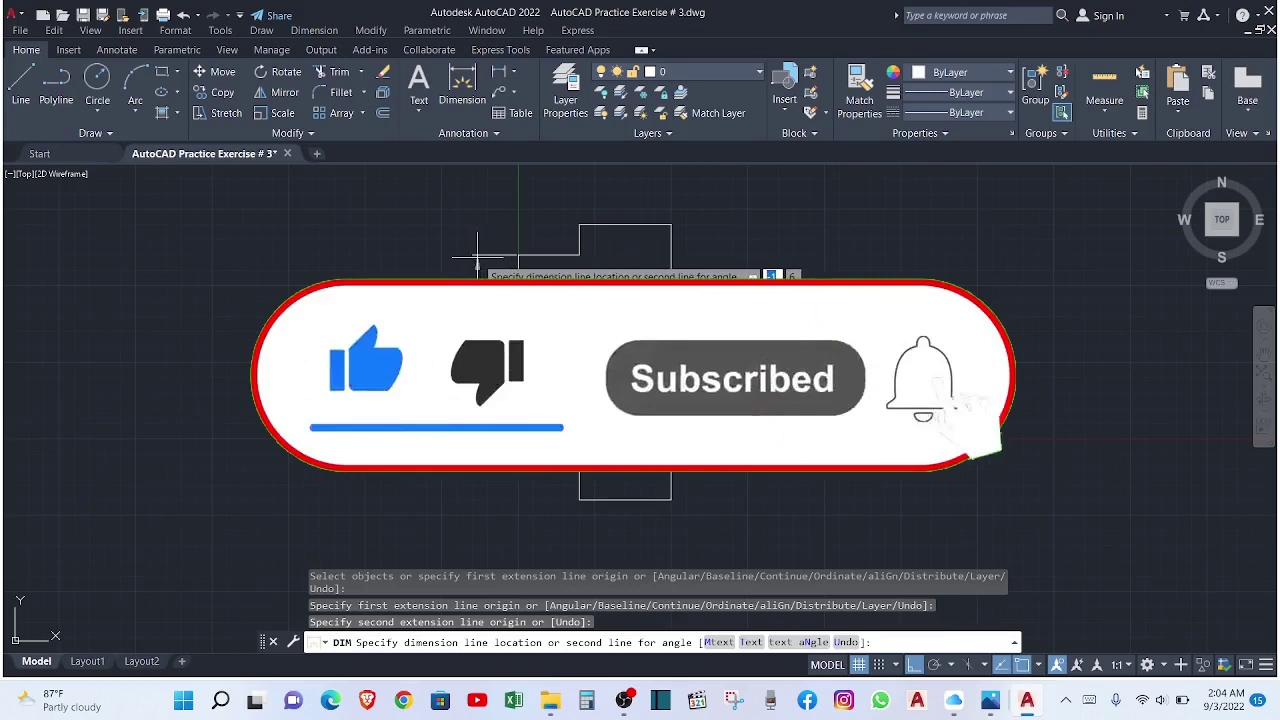
click(495, 248)
click(518, 255)
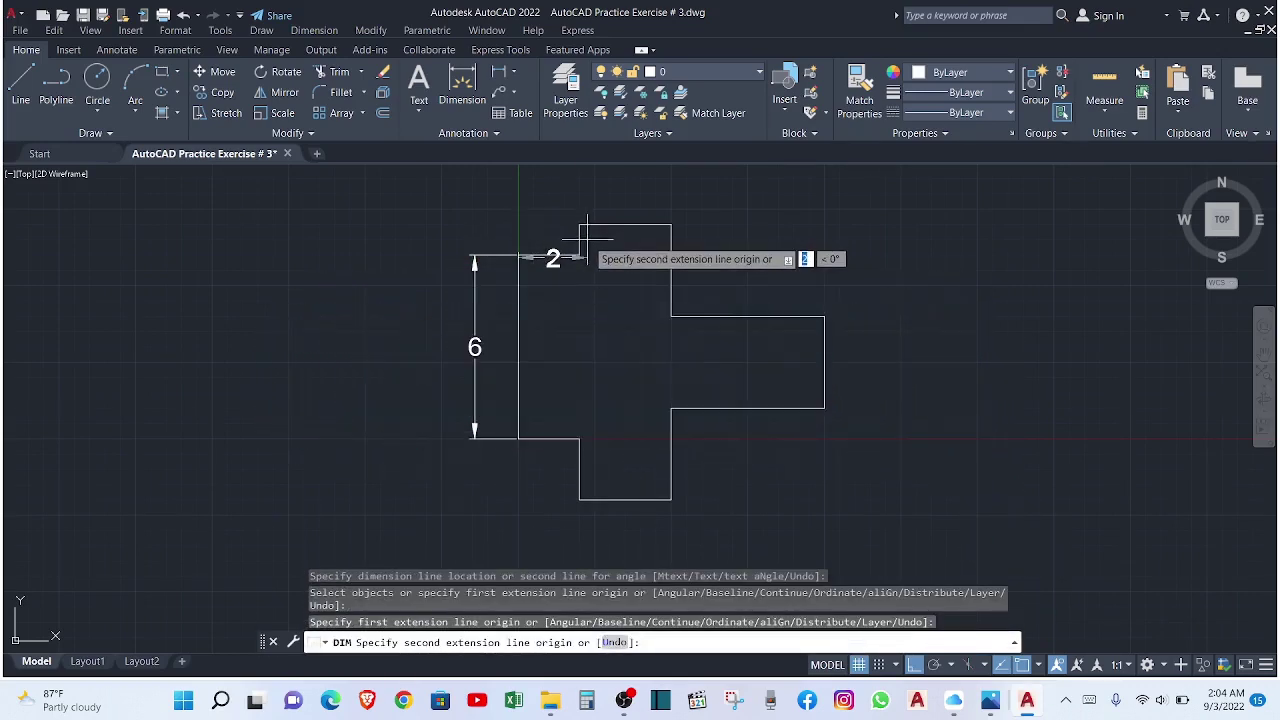
key(ctrl+z)
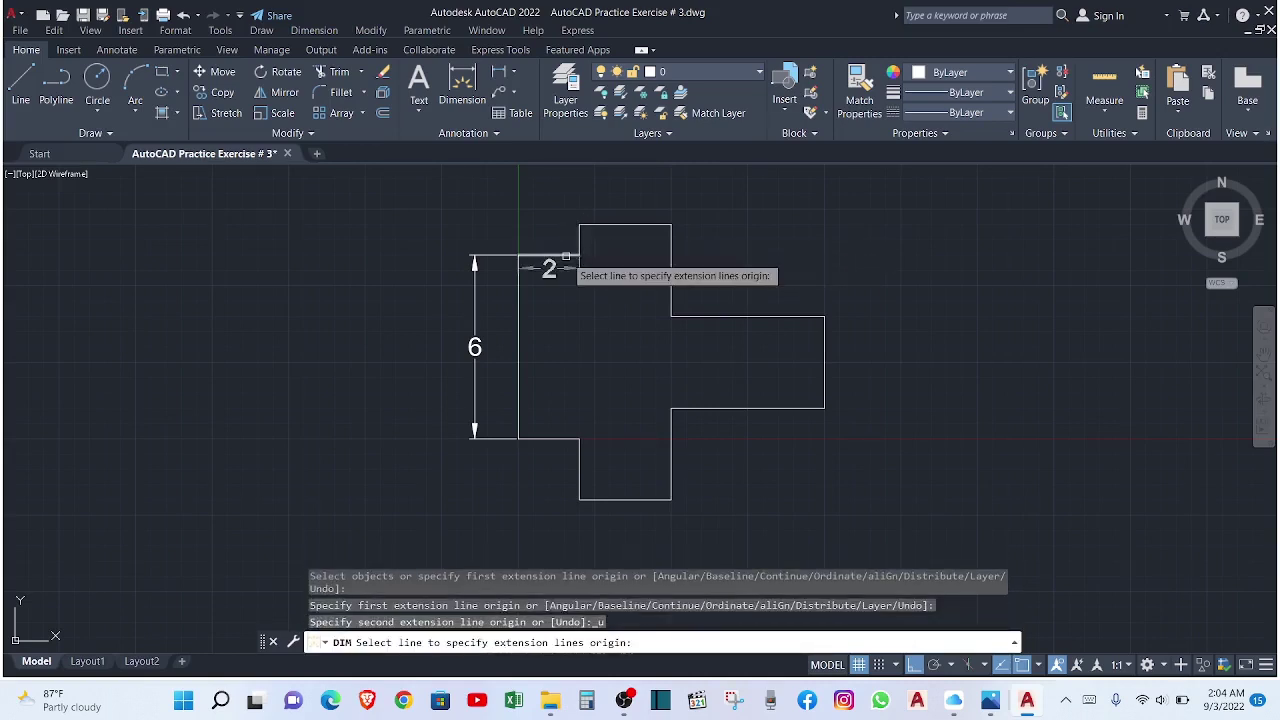
key(Return)
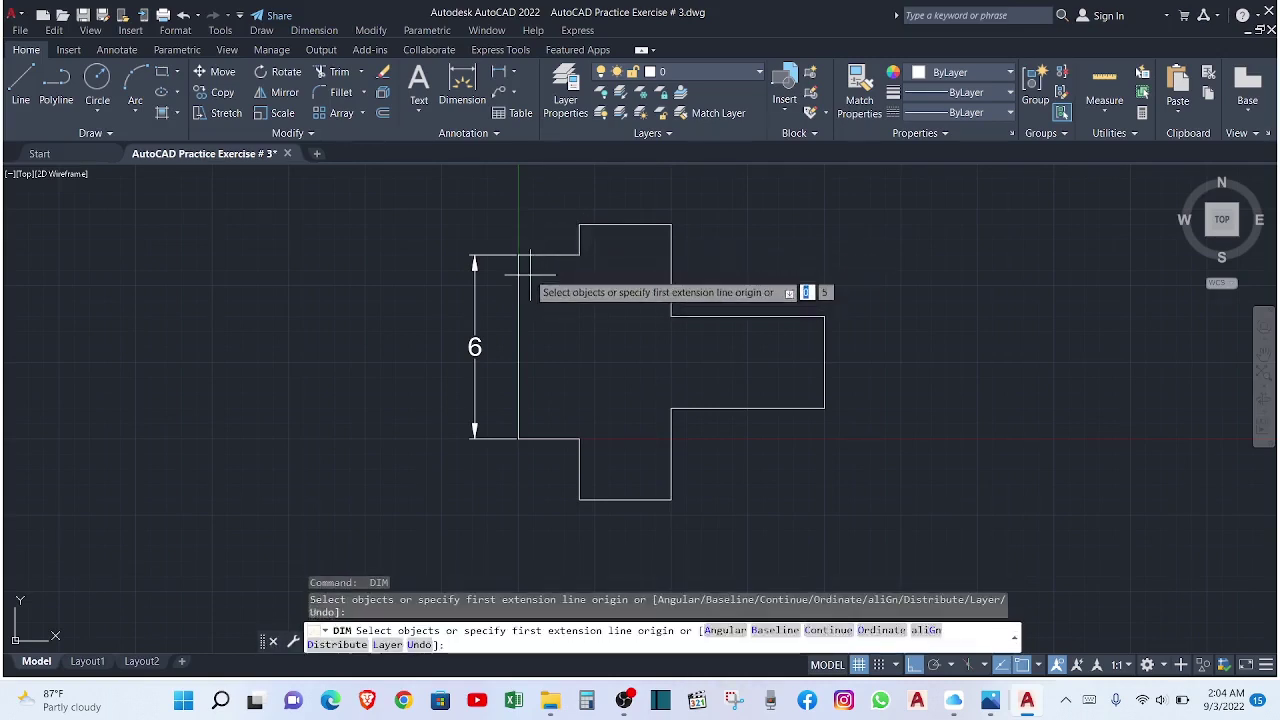
Step: Add the vertical 1 dimension for the small step and the 3 width above the top arm
click(518, 255)
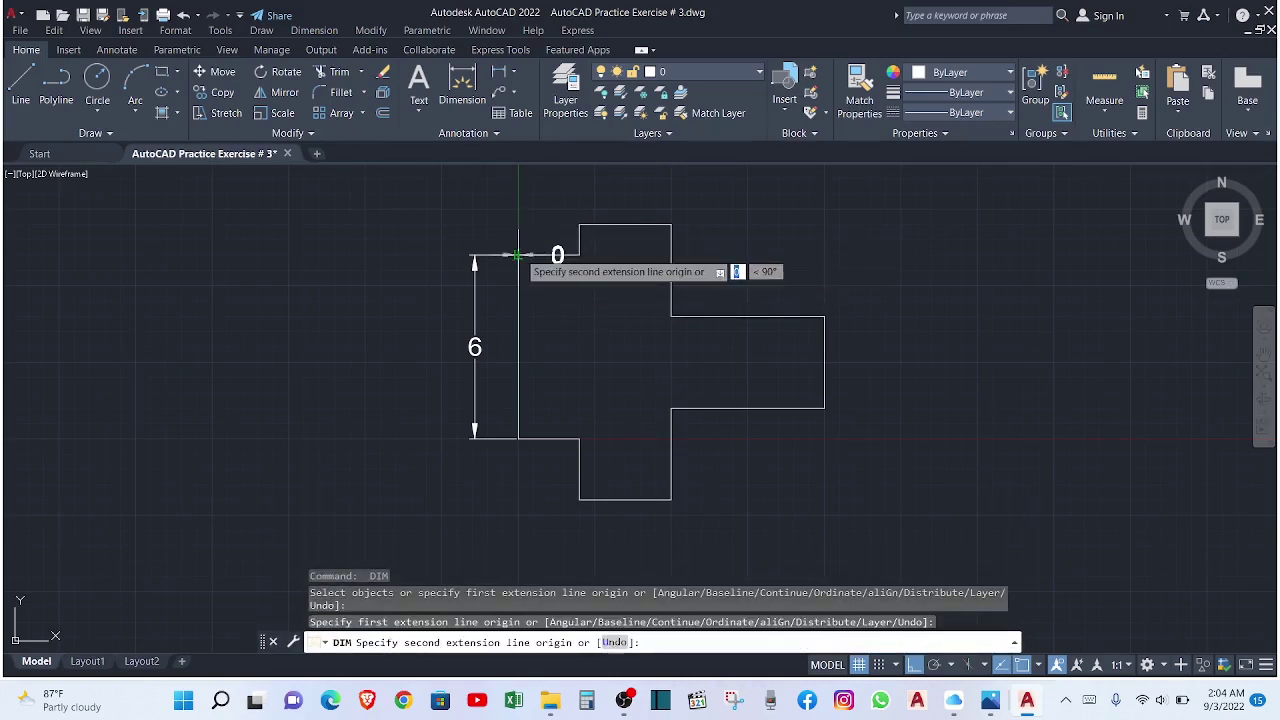
click(579, 224)
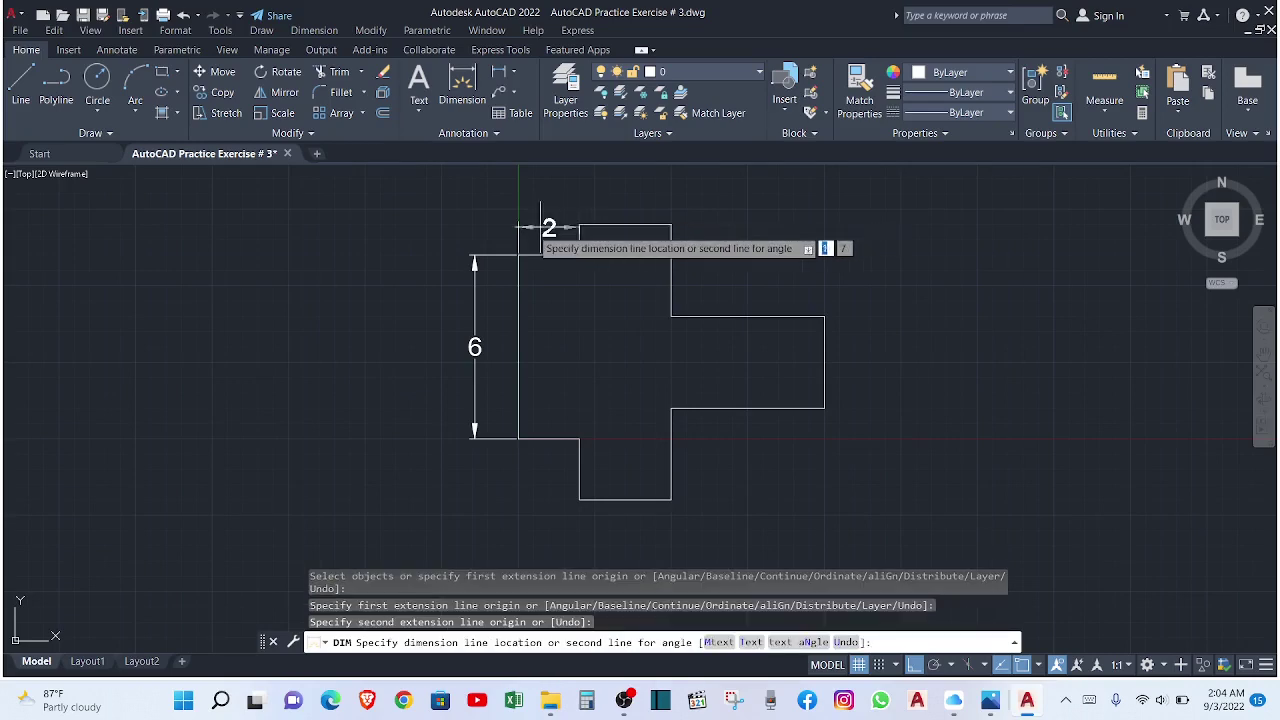
click(475, 238)
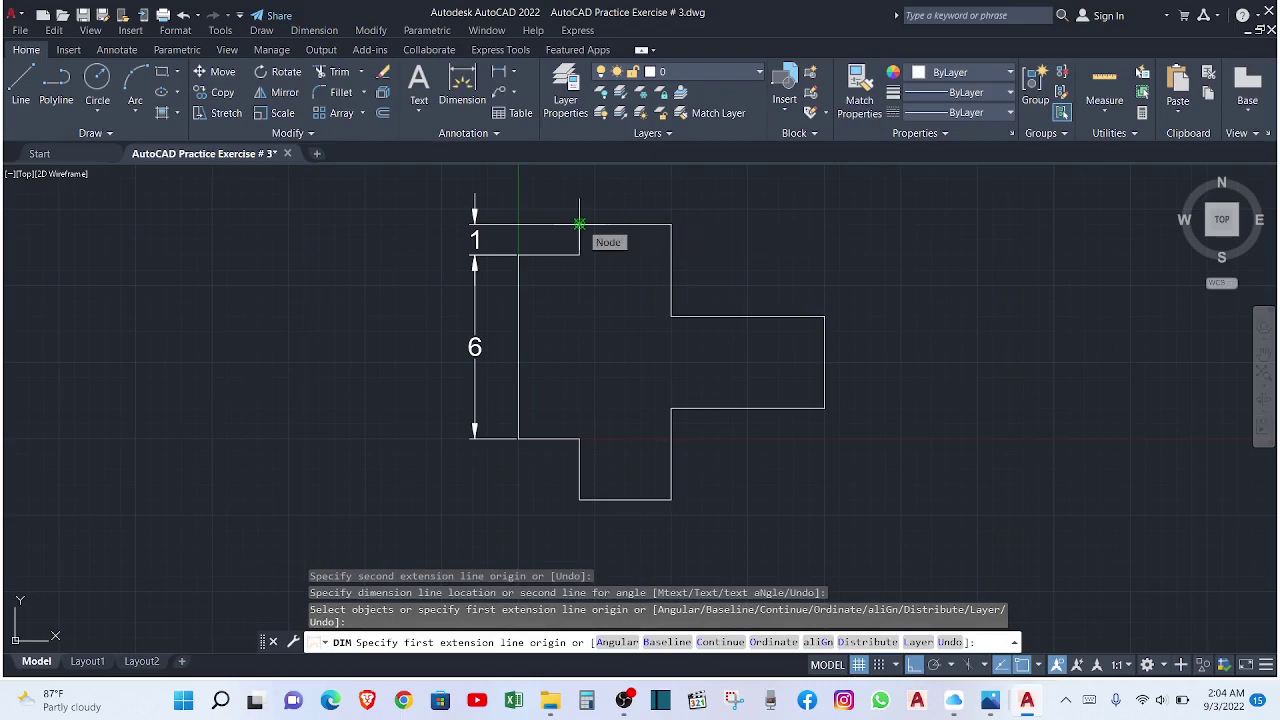
key(Escape)
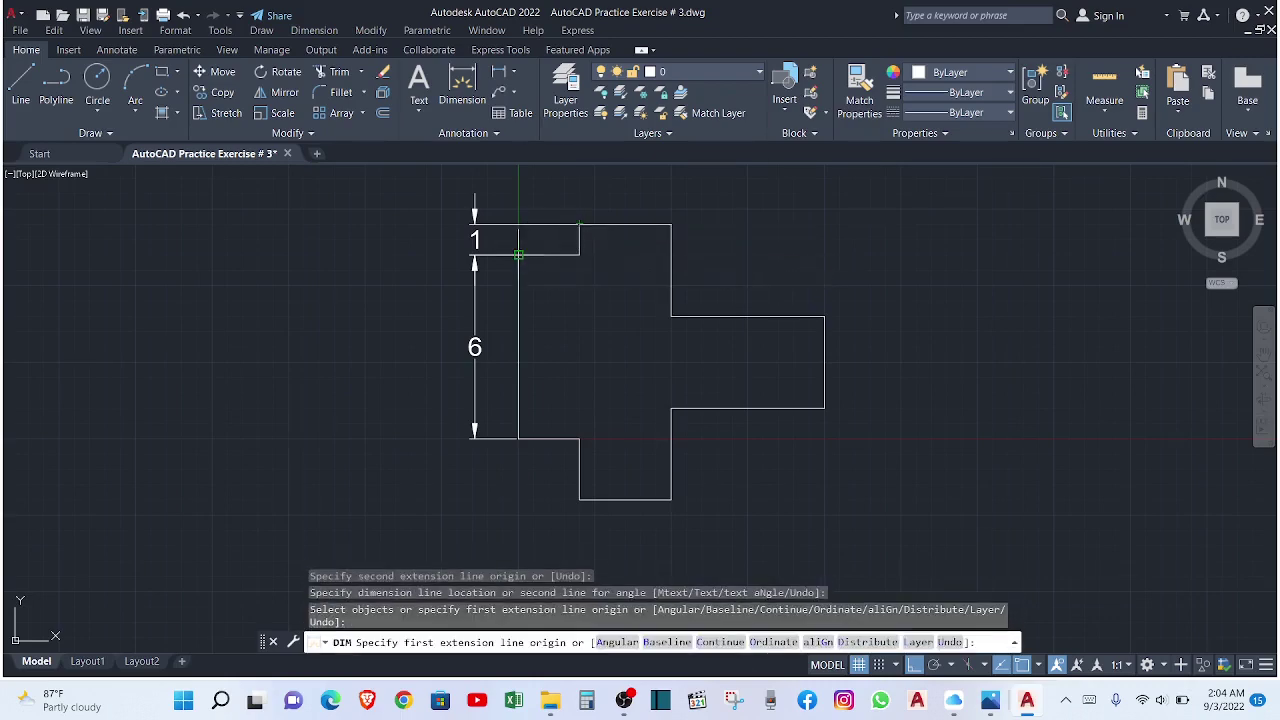
click(579, 222)
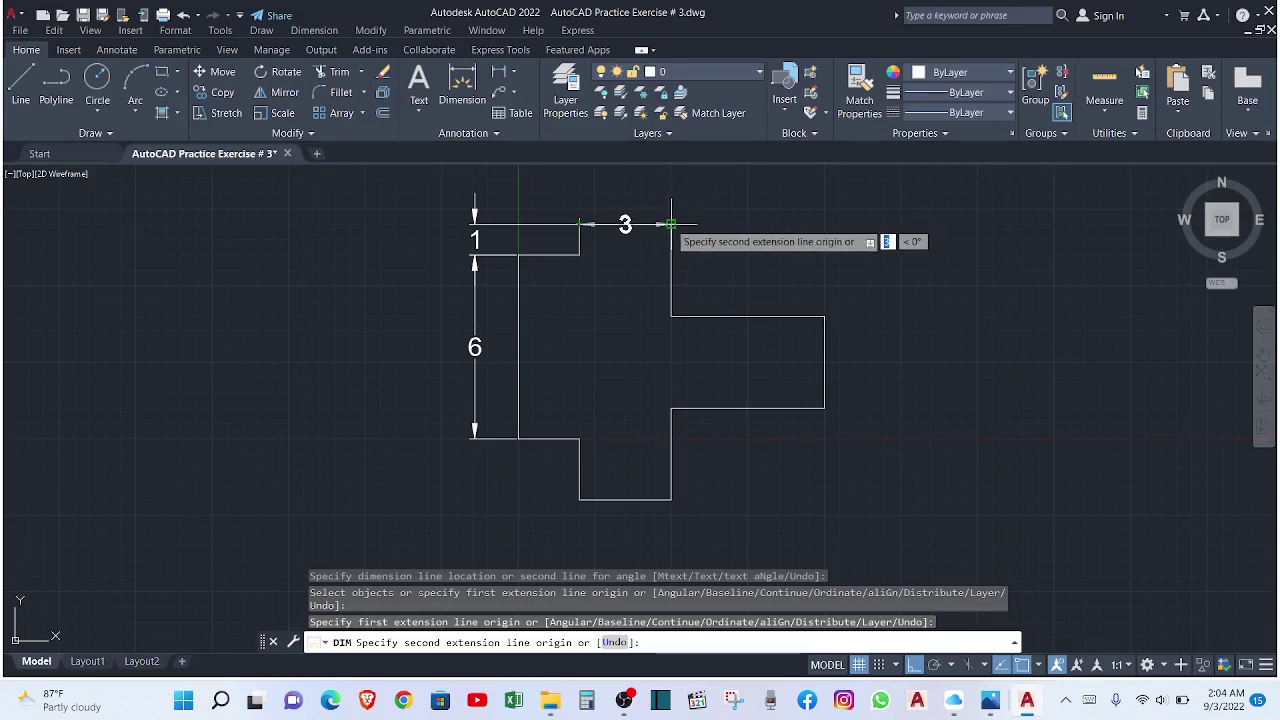
click(671, 224)
click(671, 202)
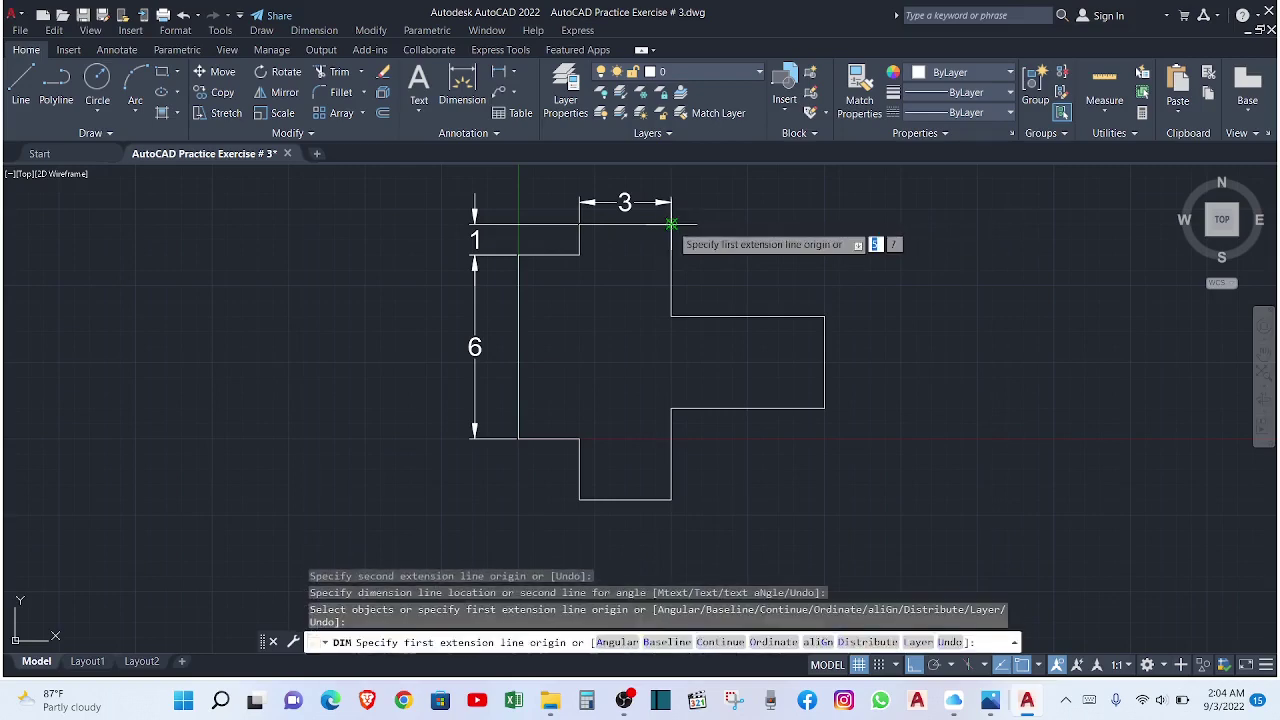
Step: Dimension the right side with the upper and middle vertical 3 dimensions
click(671, 224)
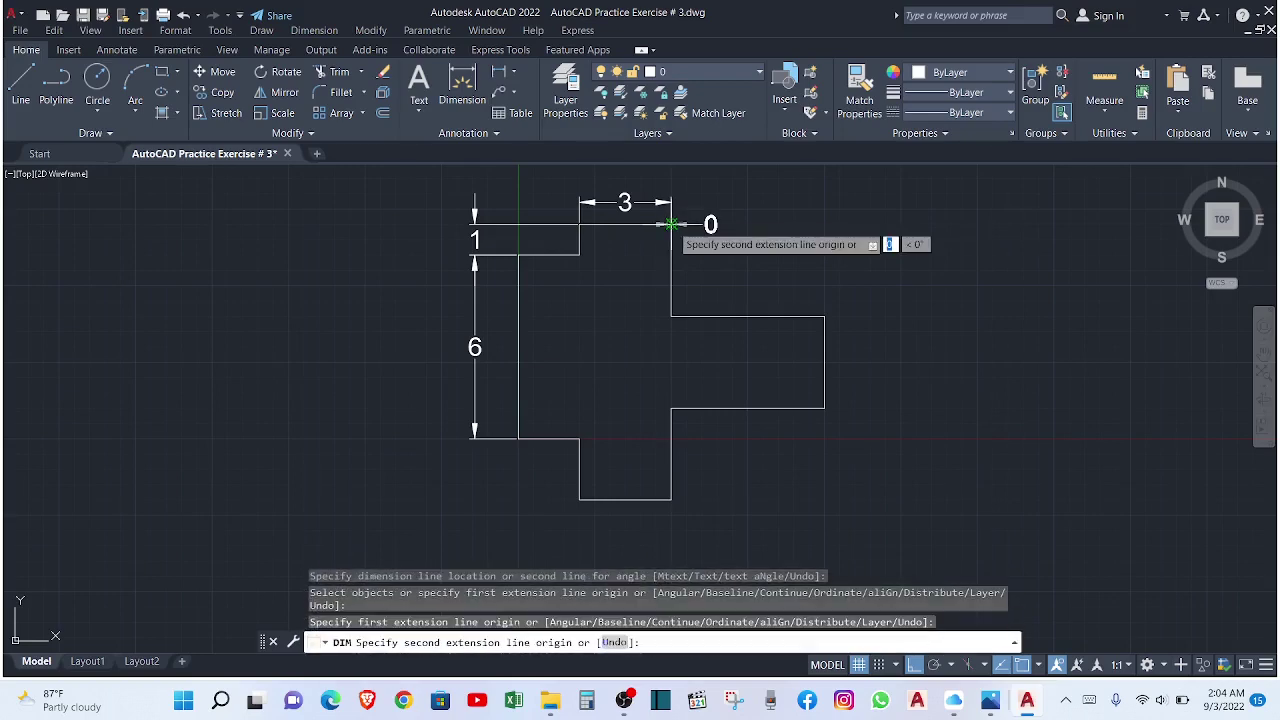
click(689, 314)
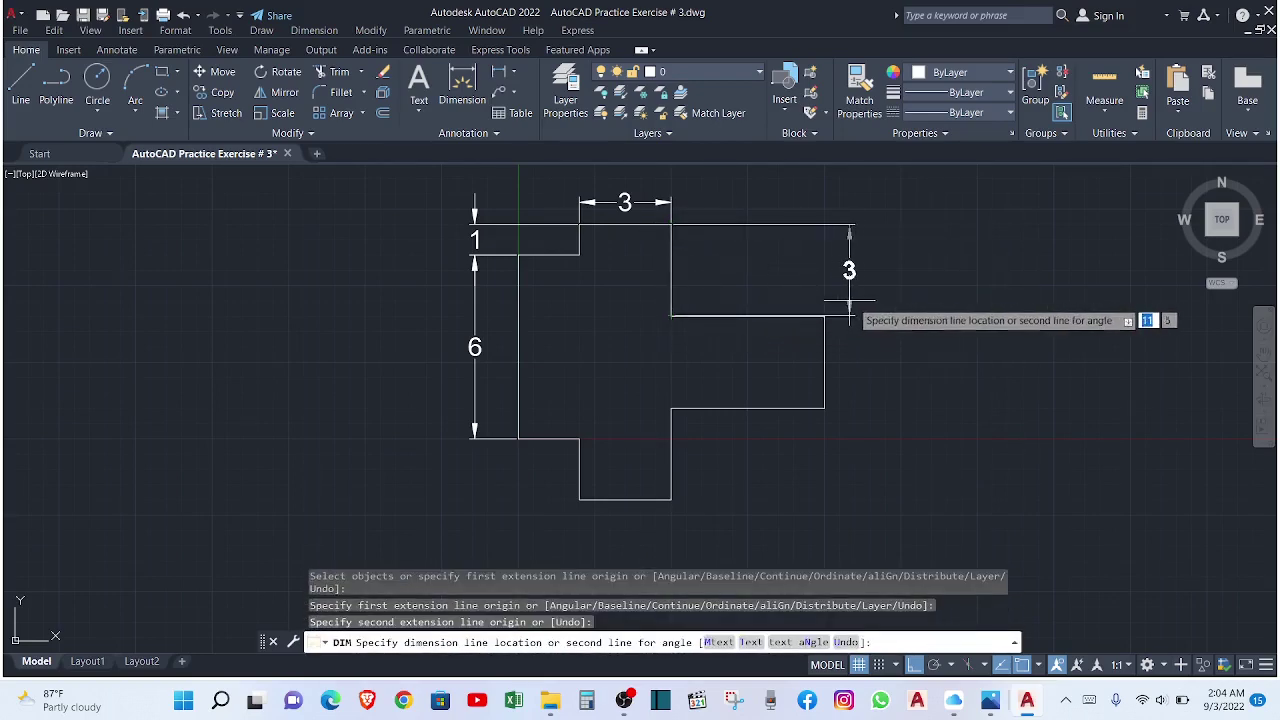
click(859, 314)
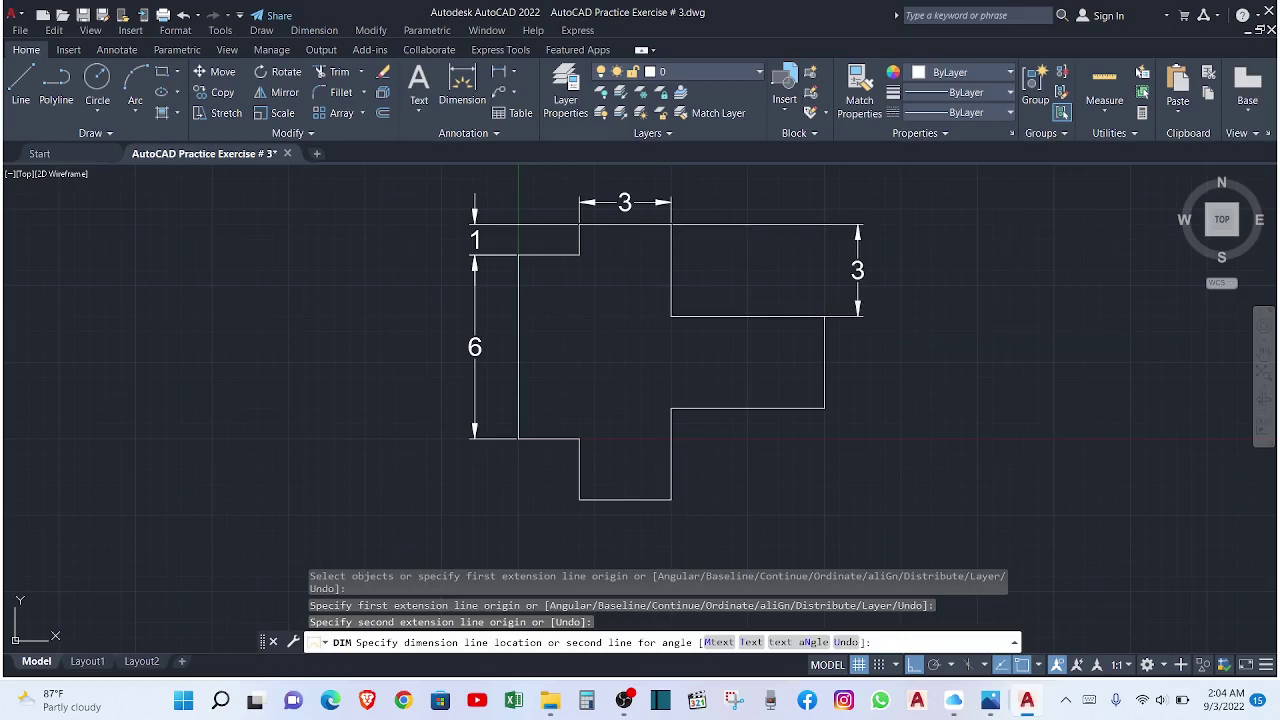
click(824, 316)
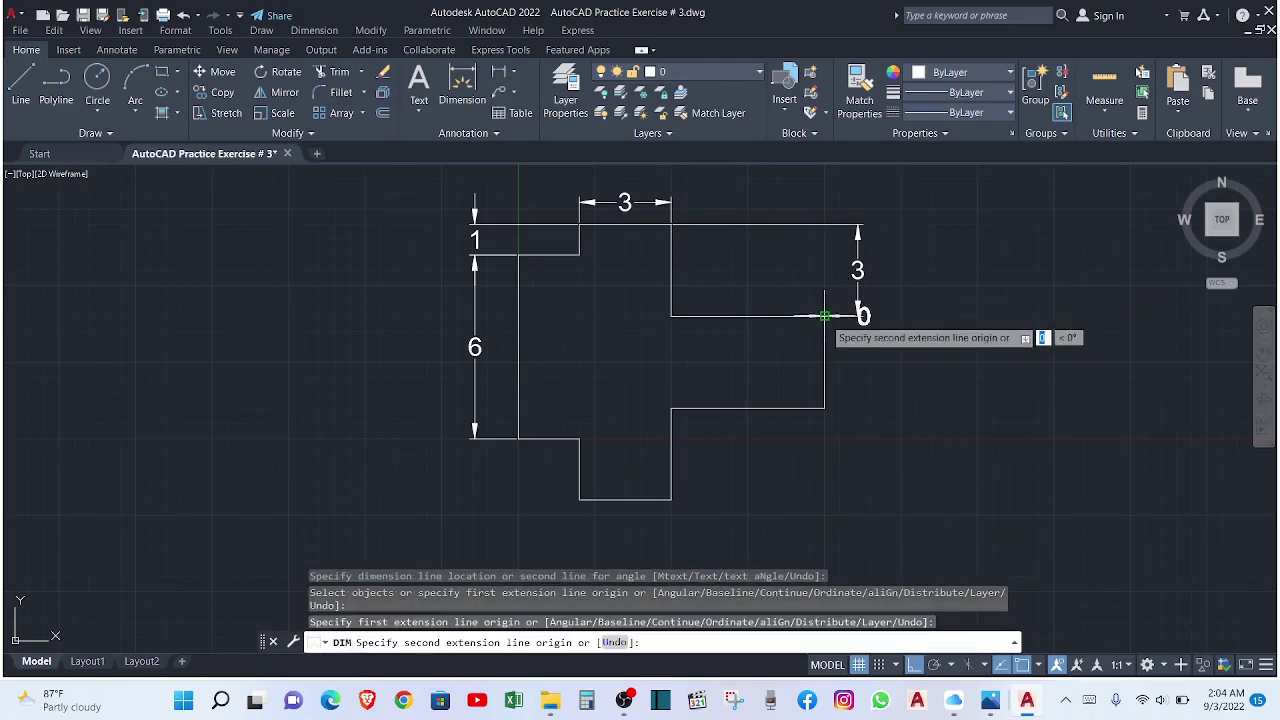
click(824, 408)
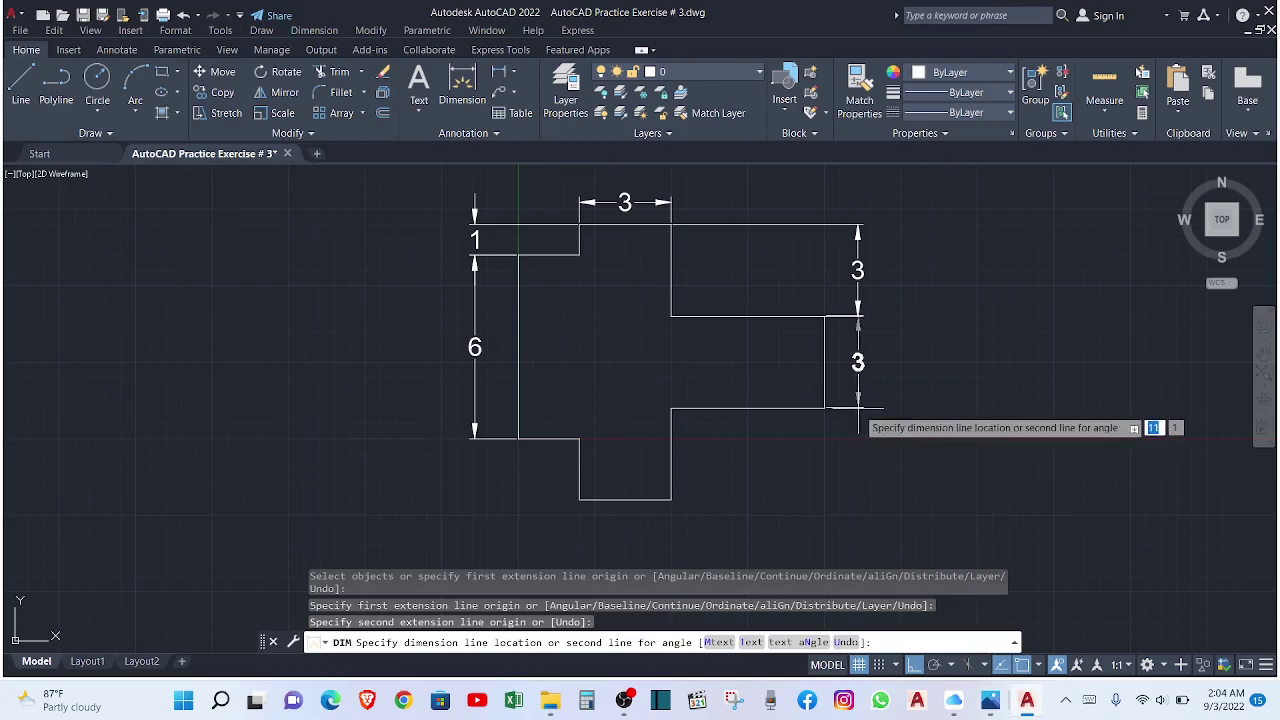
click(859, 408)
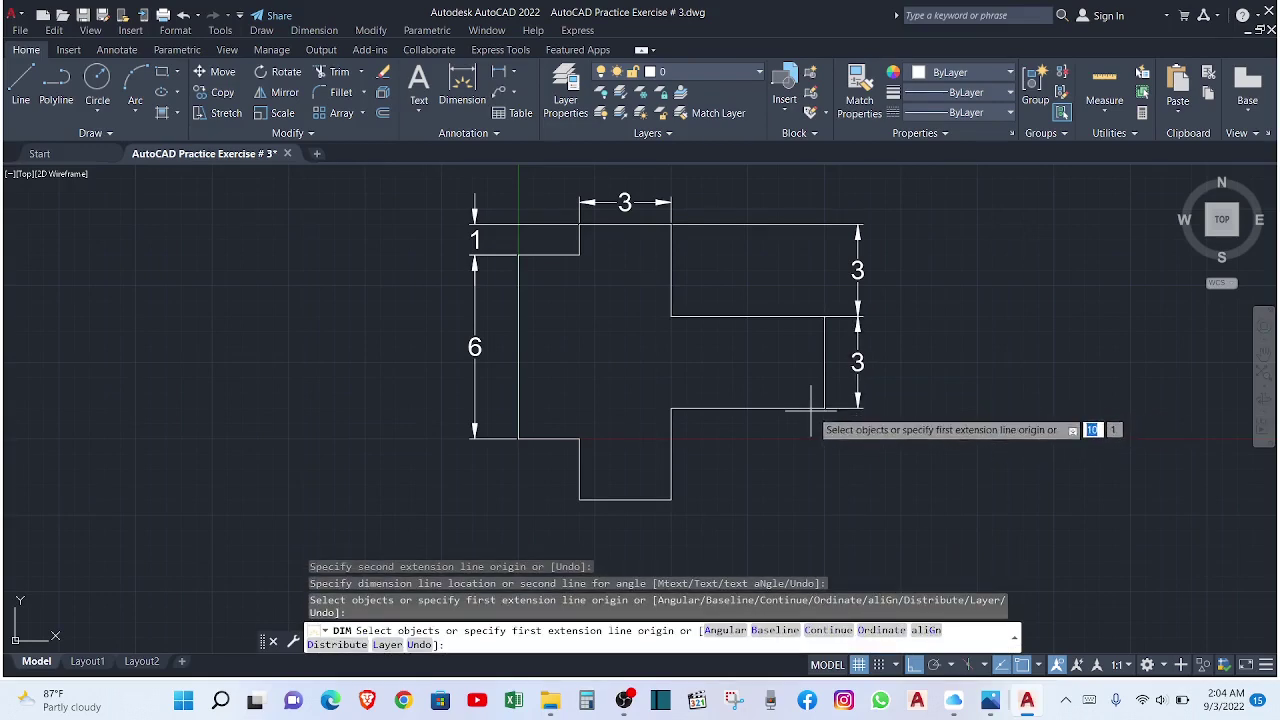
key(Return)
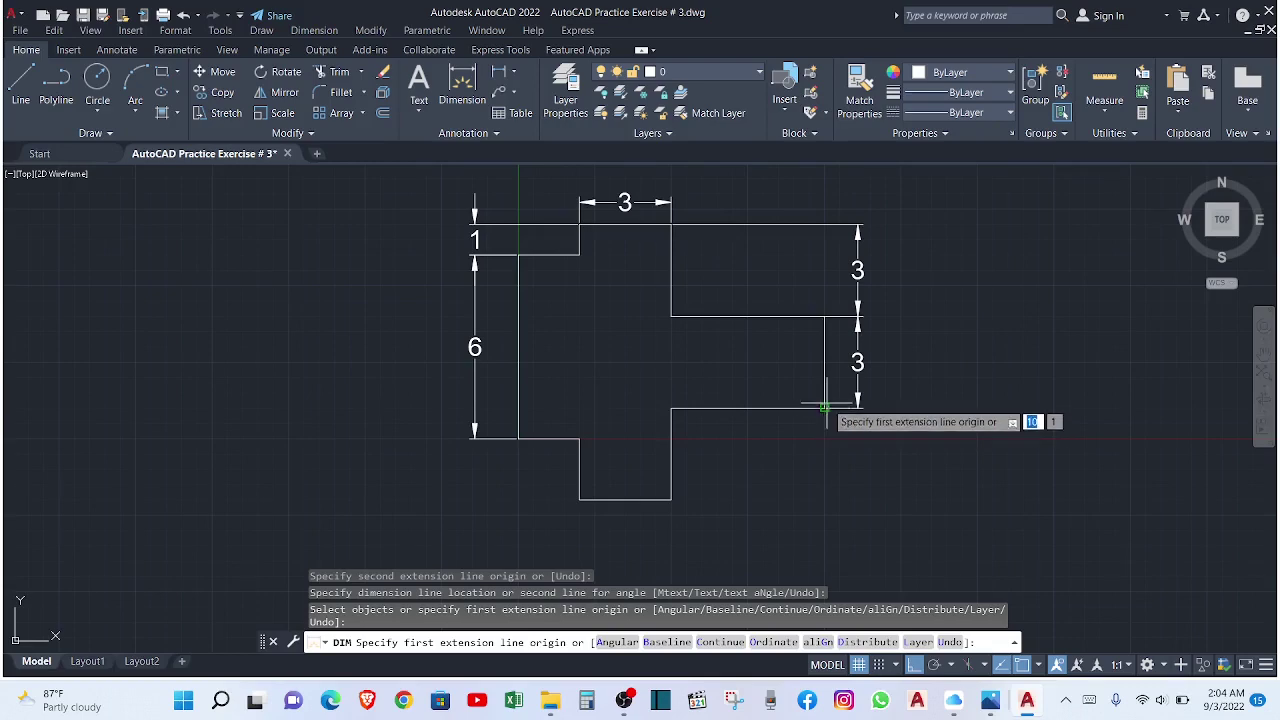
Step: Add the lower right vertical 3 dimension and the 5 width below the shape
click(824, 408)
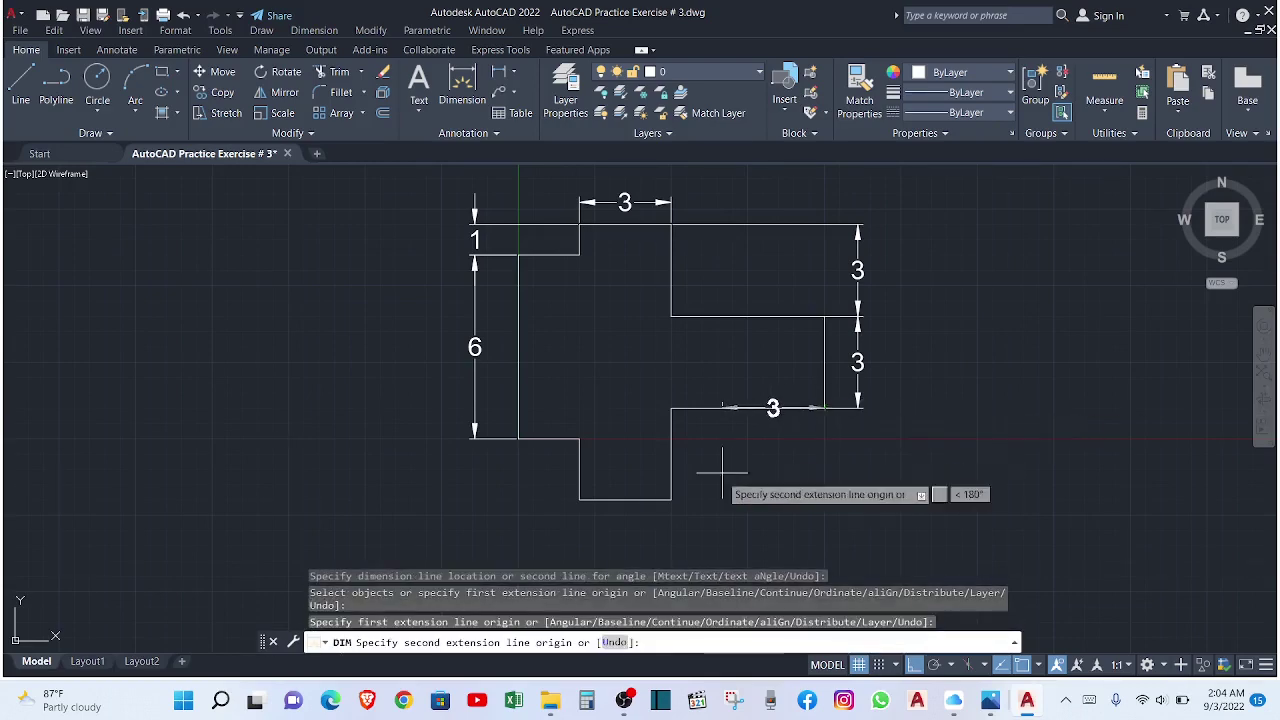
click(671, 500)
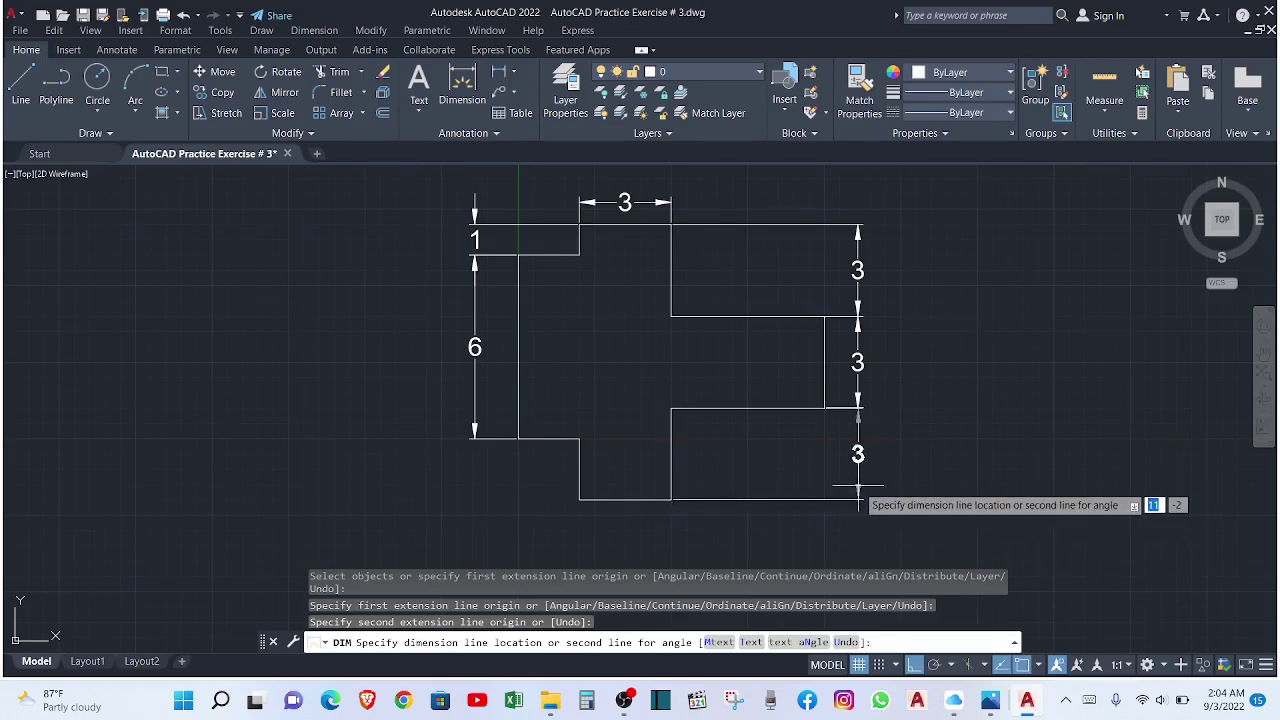
click(858, 489)
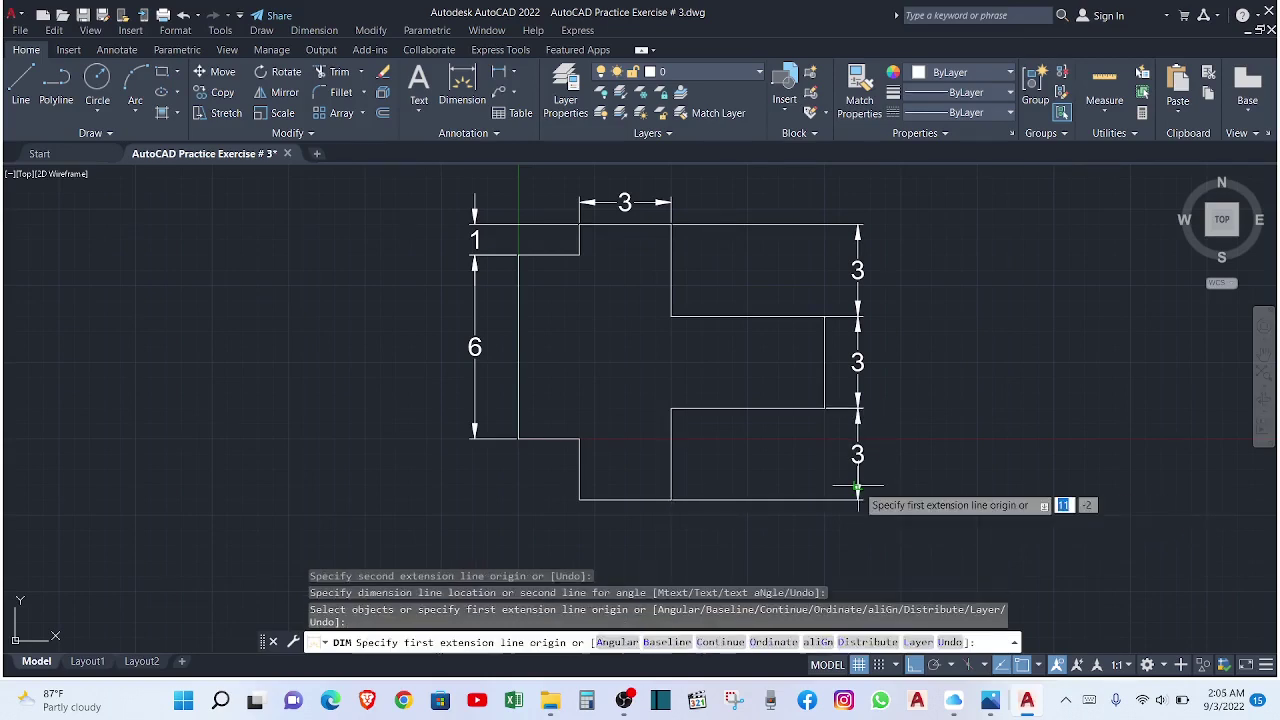
click(824, 408)
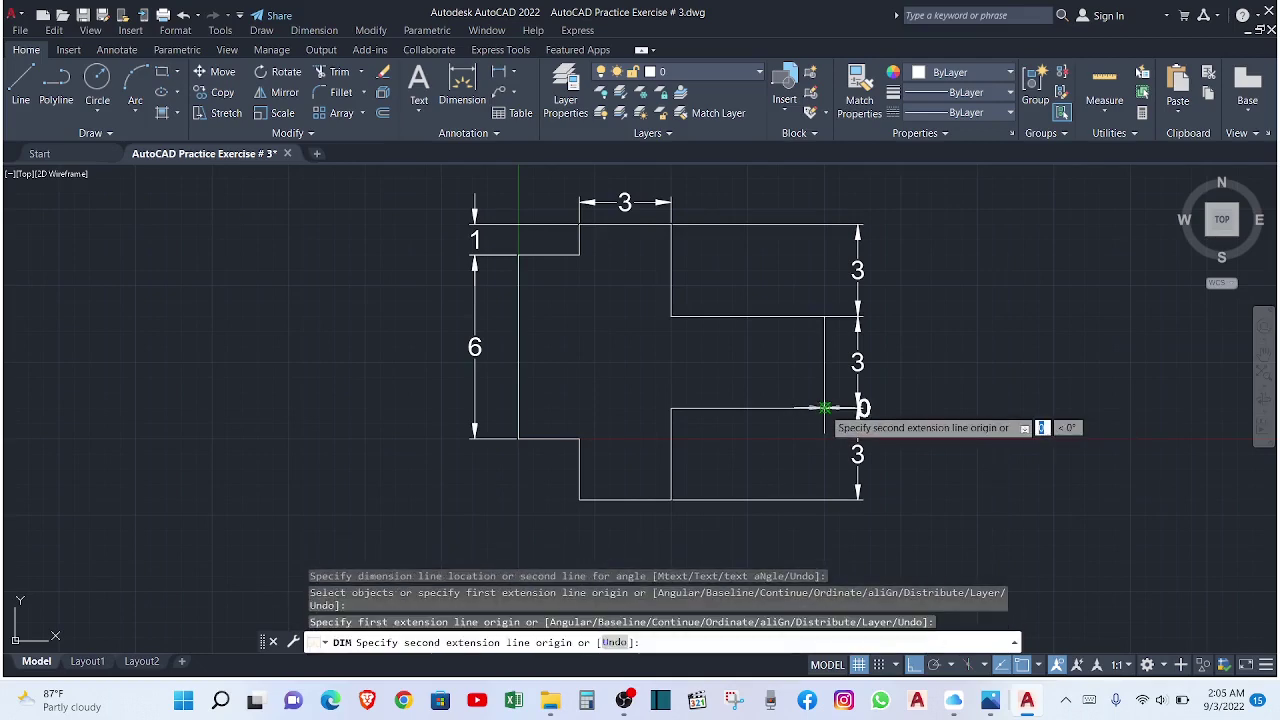
click(670, 498)
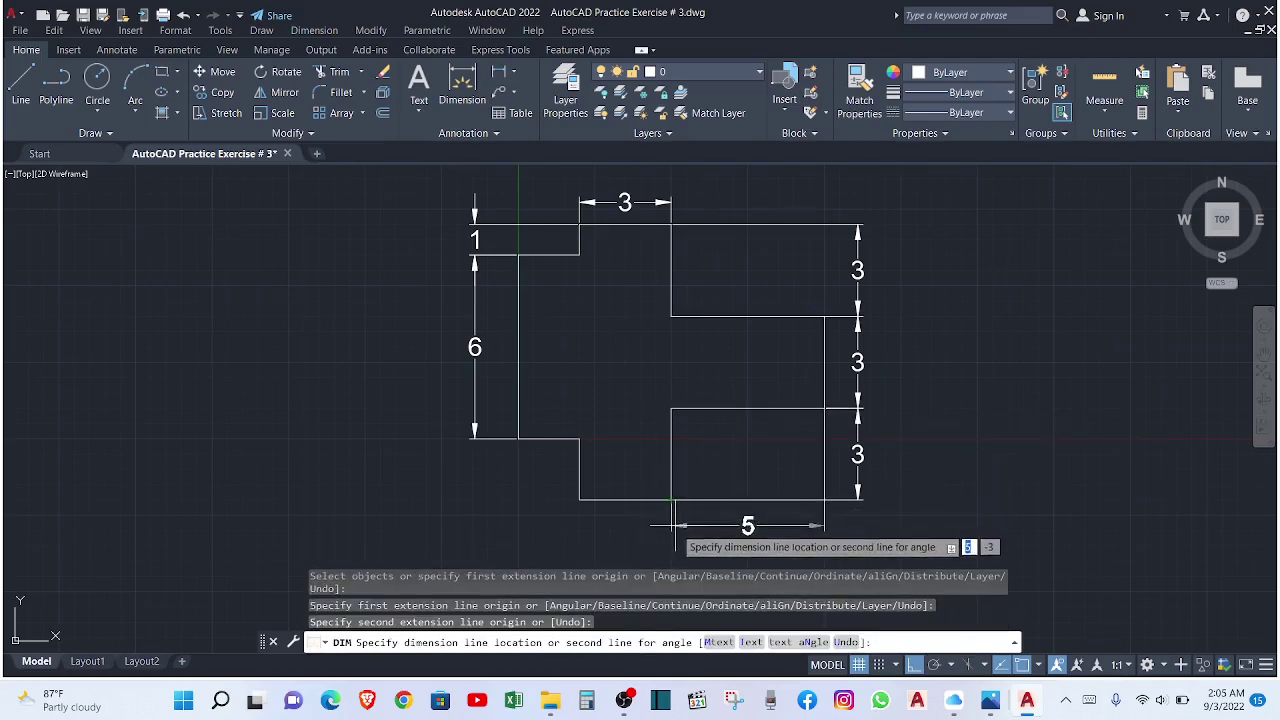
click(672, 531)
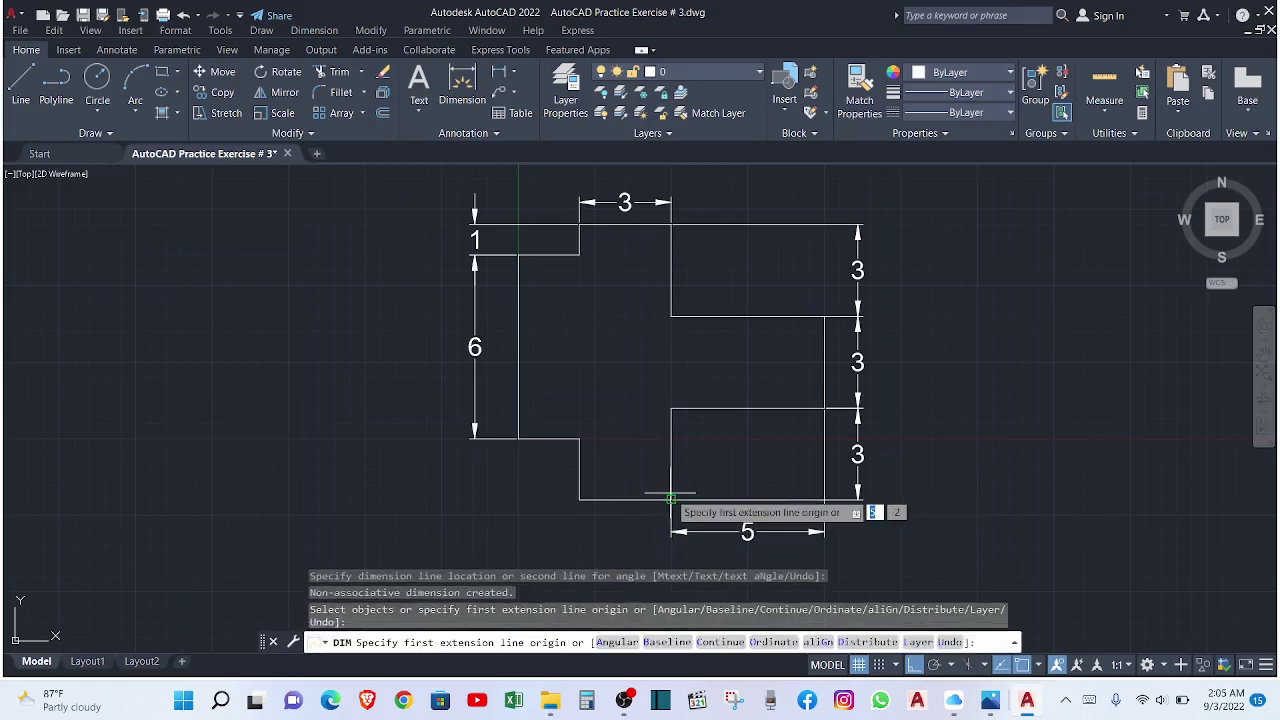
Step: Place the bottom 3 width, the lower-left vertical 2, and the bottom 2 width
click(670, 498)
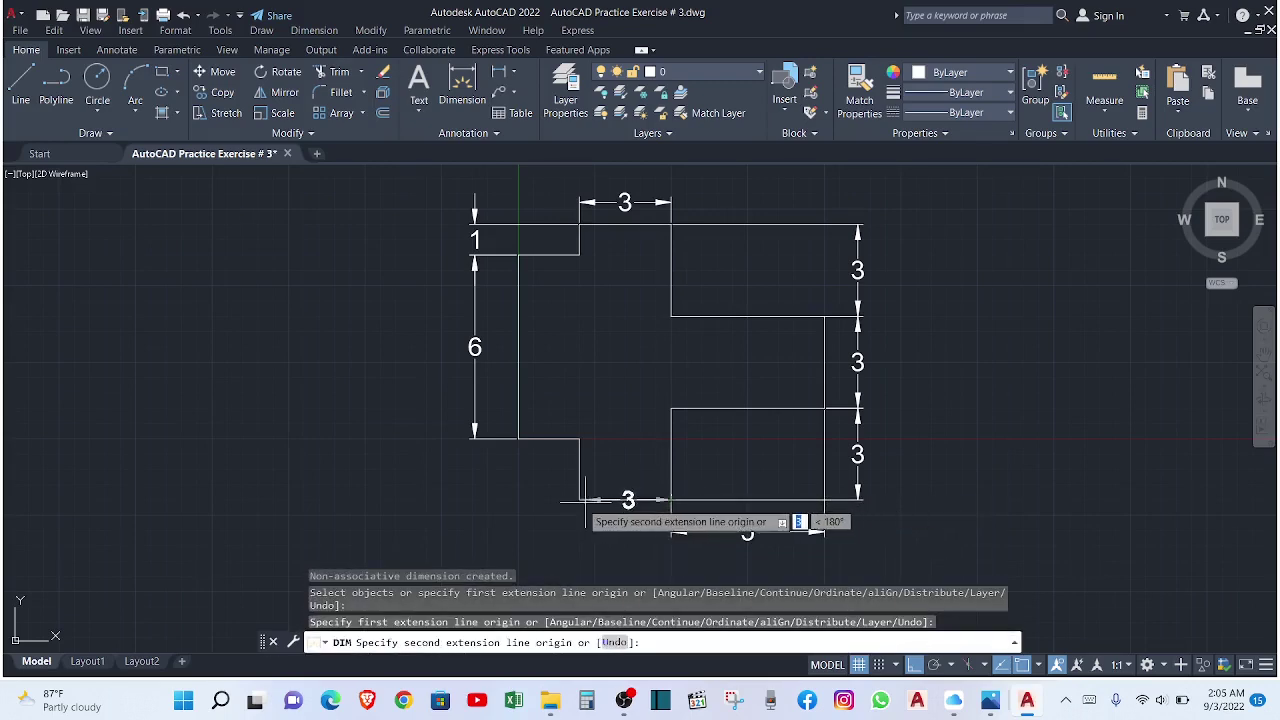
click(579, 498)
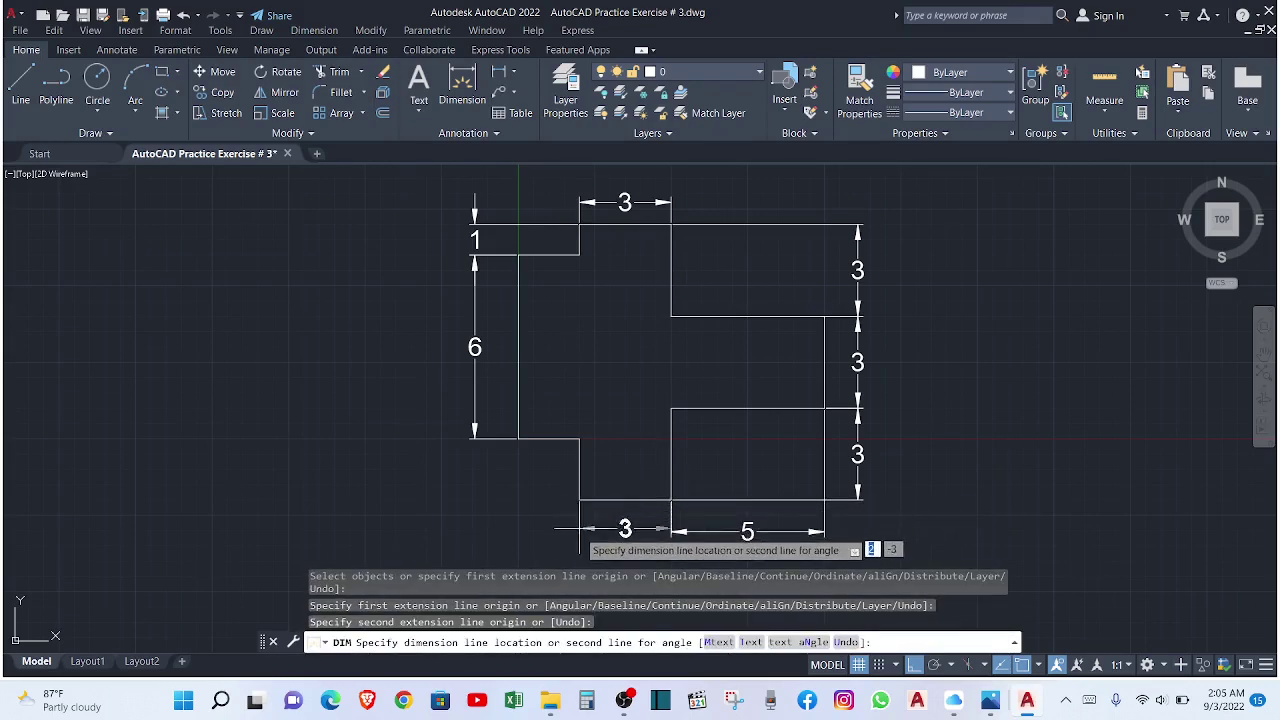
click(577, 531)
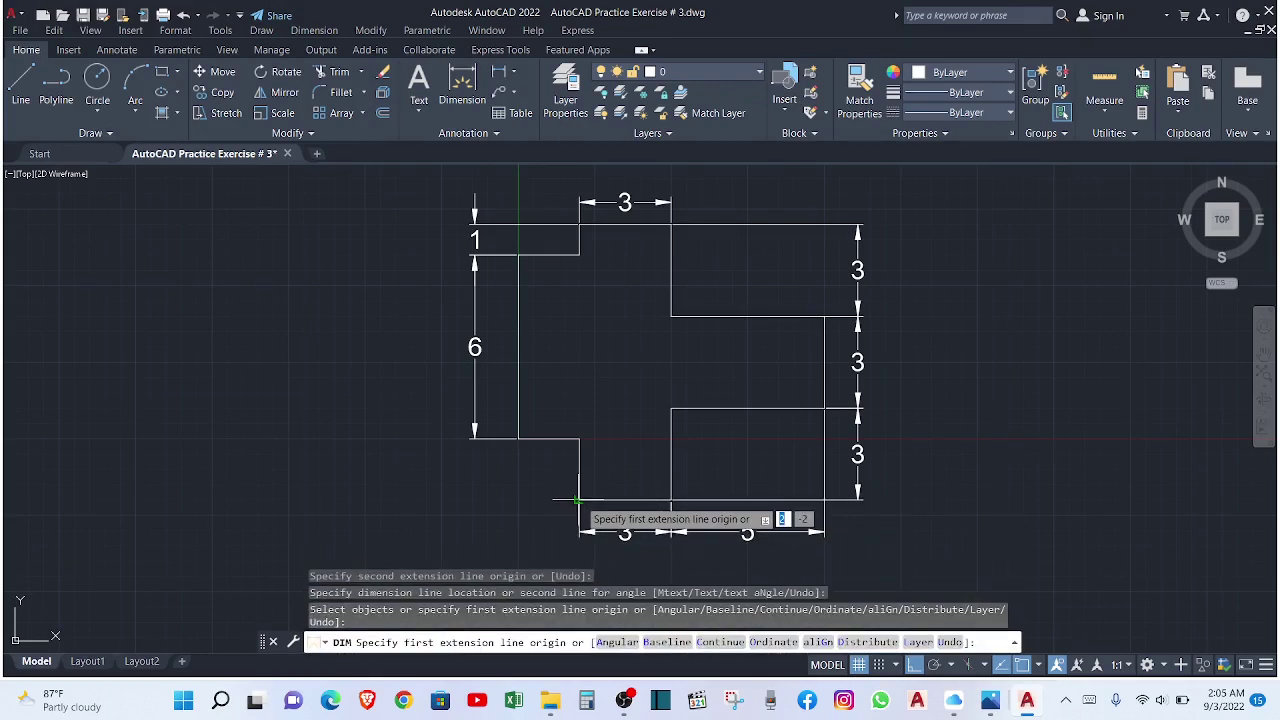
click(577, 498)
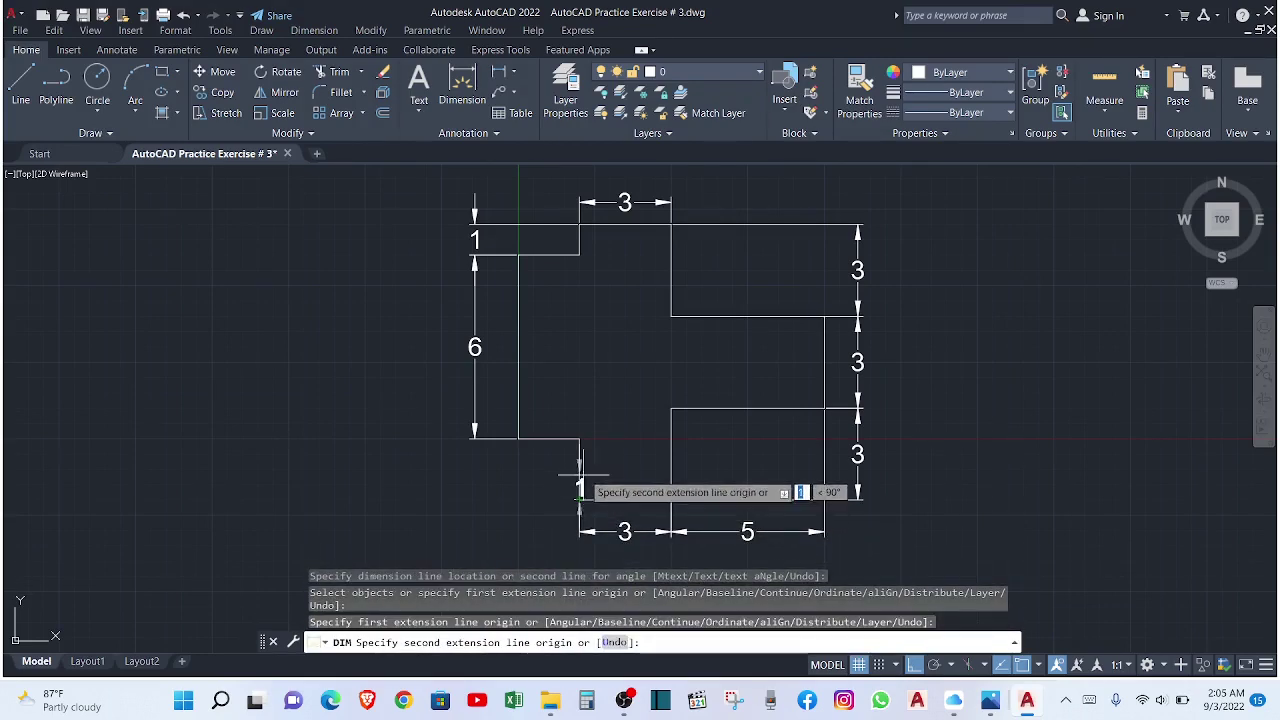
click(579, 438)
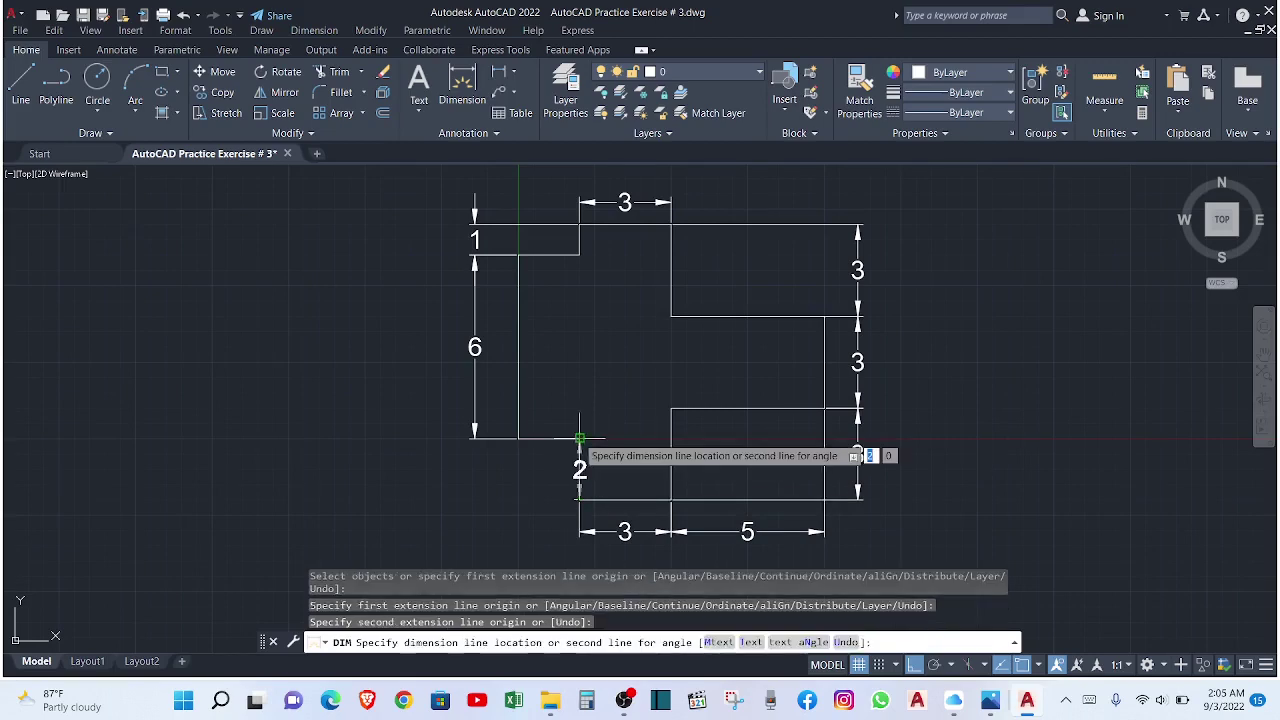
click(474, 437)
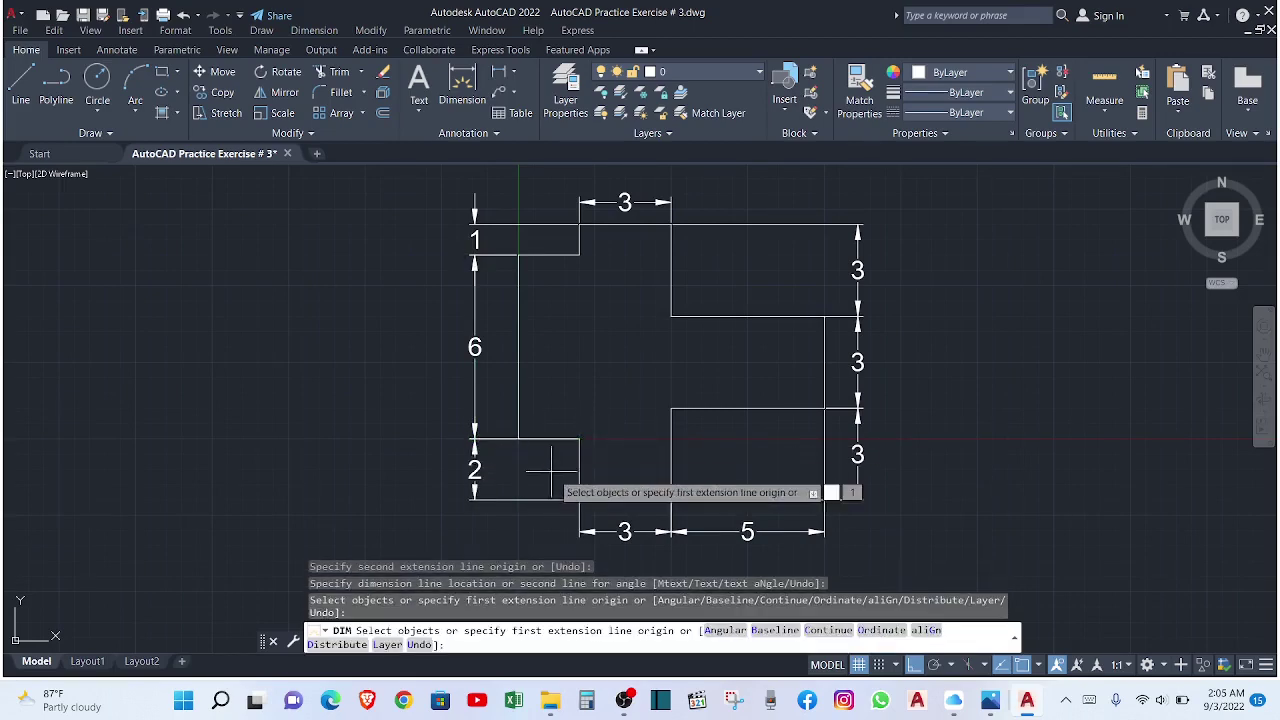
click(579, 438)
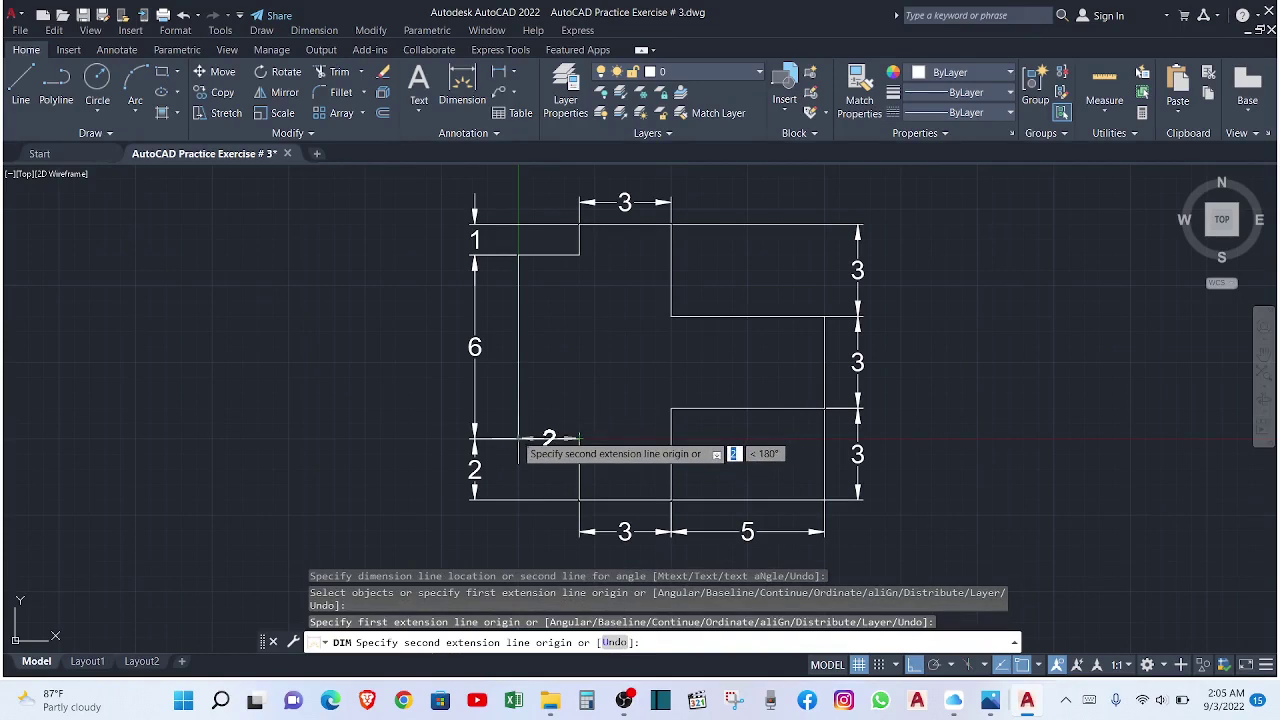
click(519, 438)
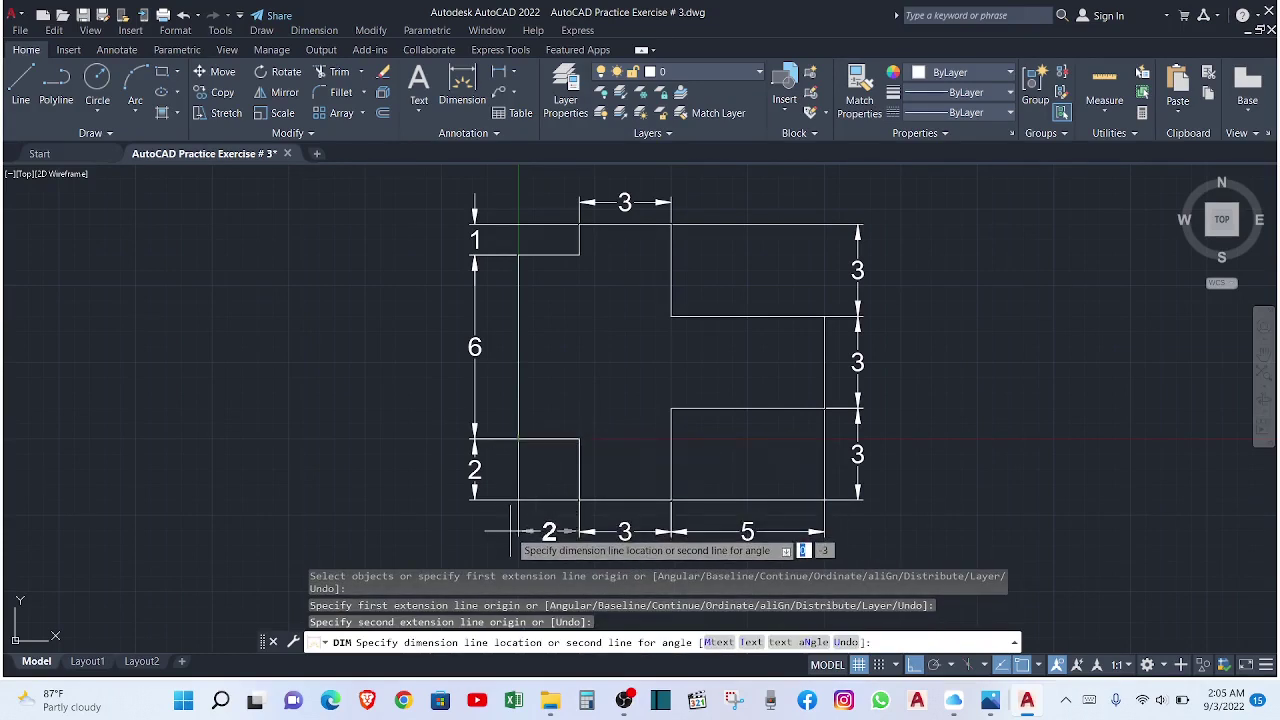
click(510, 531)
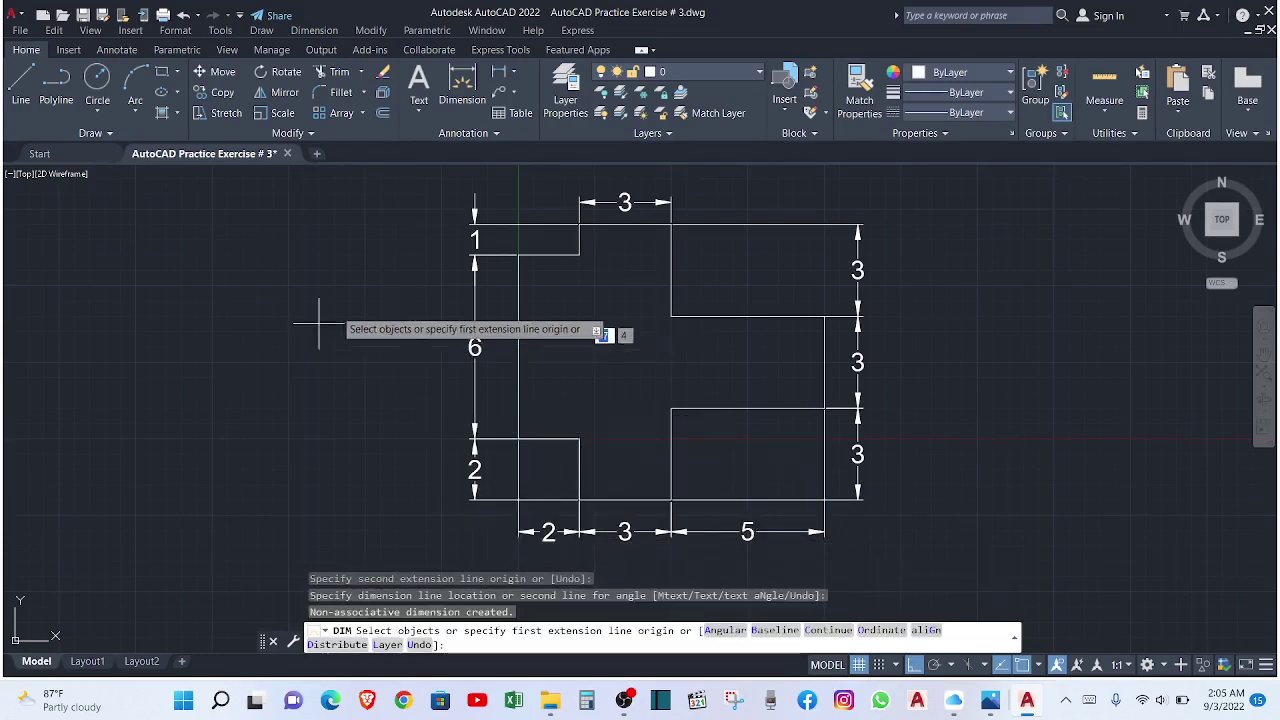
Step: End dimensioning and fill the cross interior with the orange-to-green gradient
key(Escape)
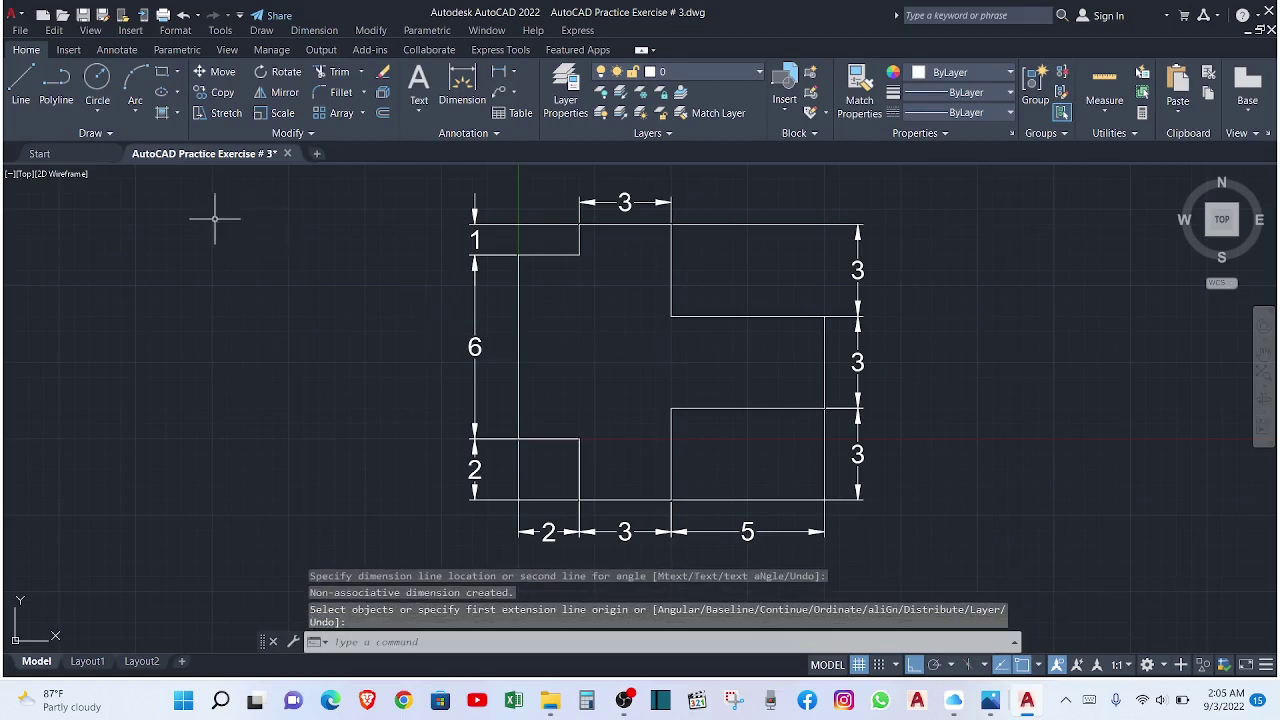
click(163, 116)
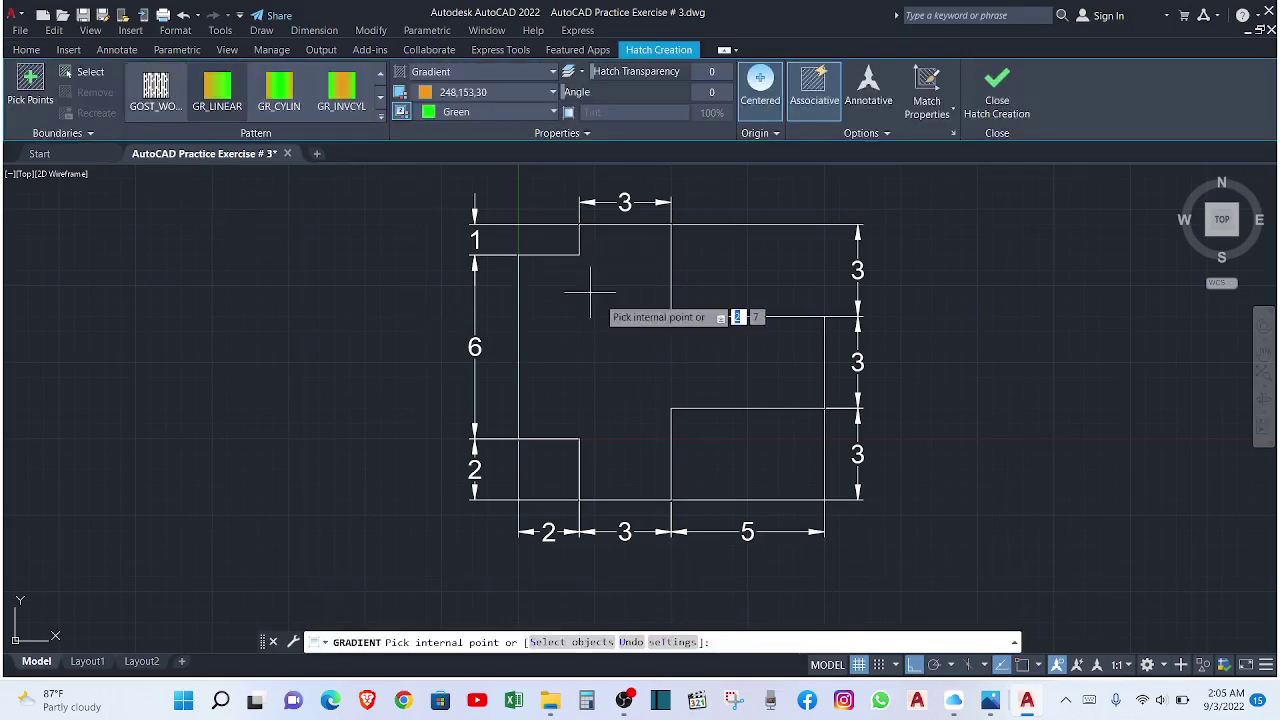
click(669, 355)
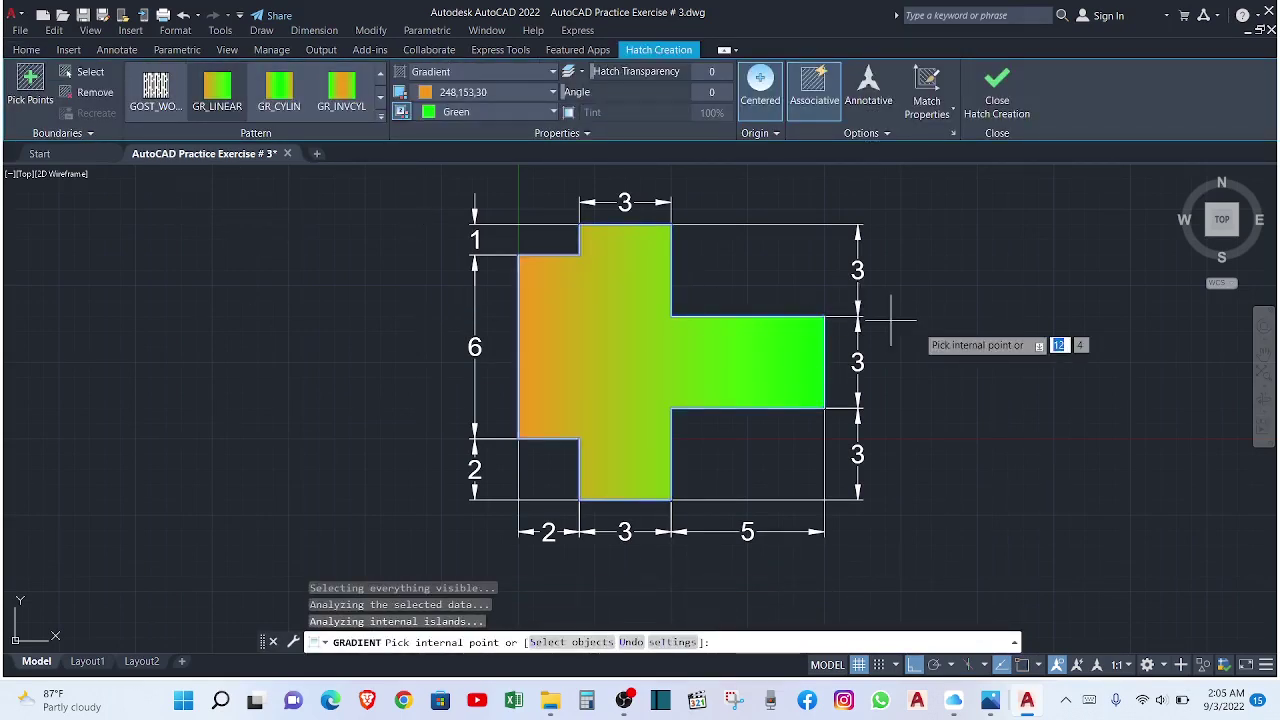
key(Escape)
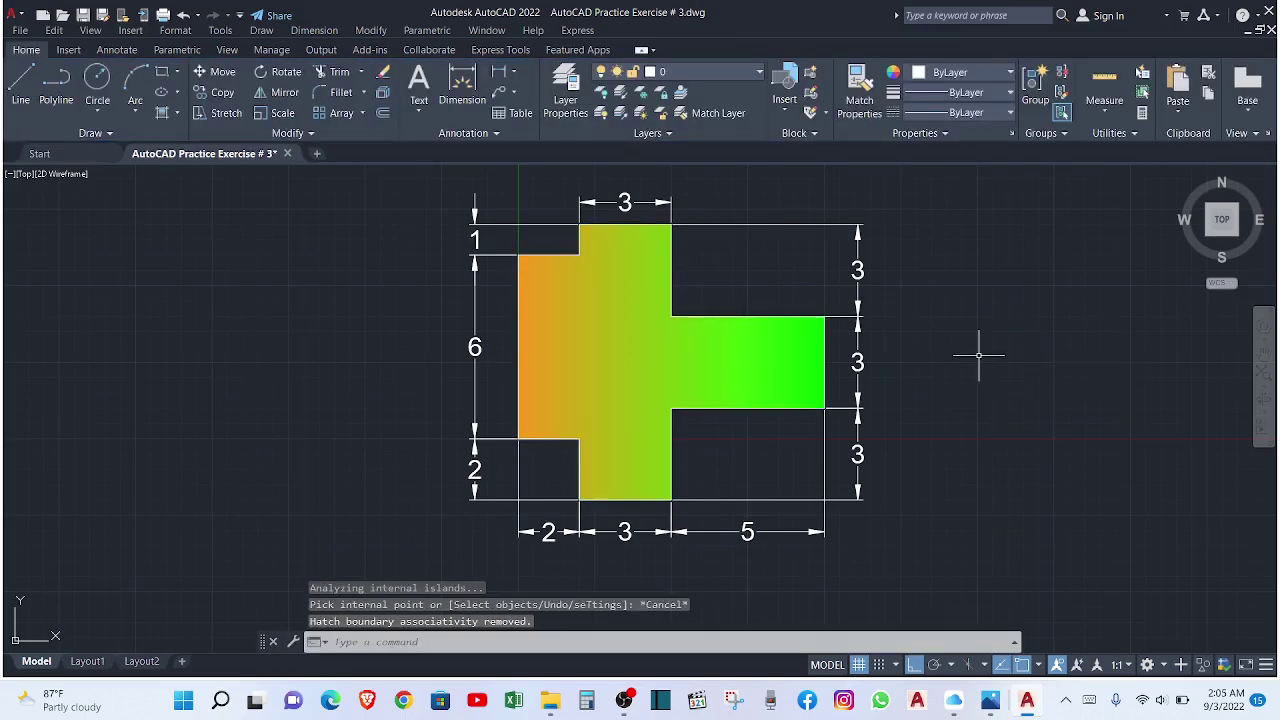
Step: Reopen the AutoCAD Exercise # 20.png reference in Photos as a small window beside the gradient-filled cross
click(994, 704)
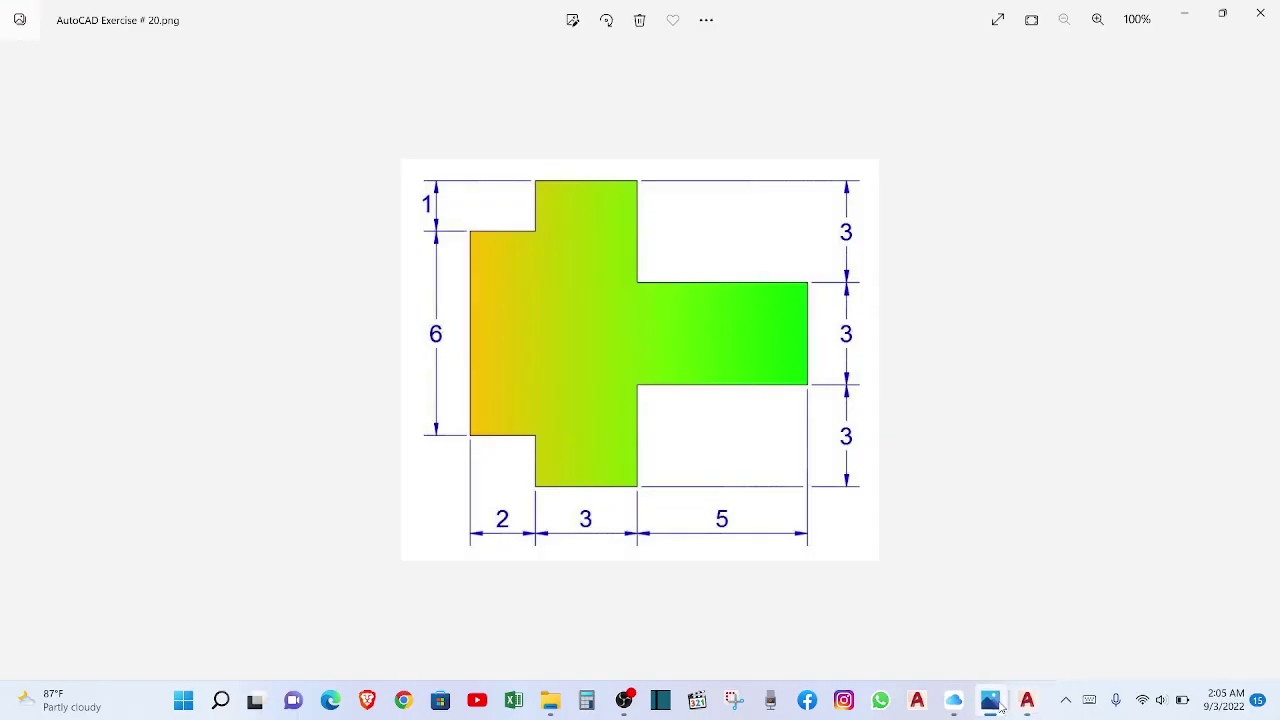
click(1231, 20)
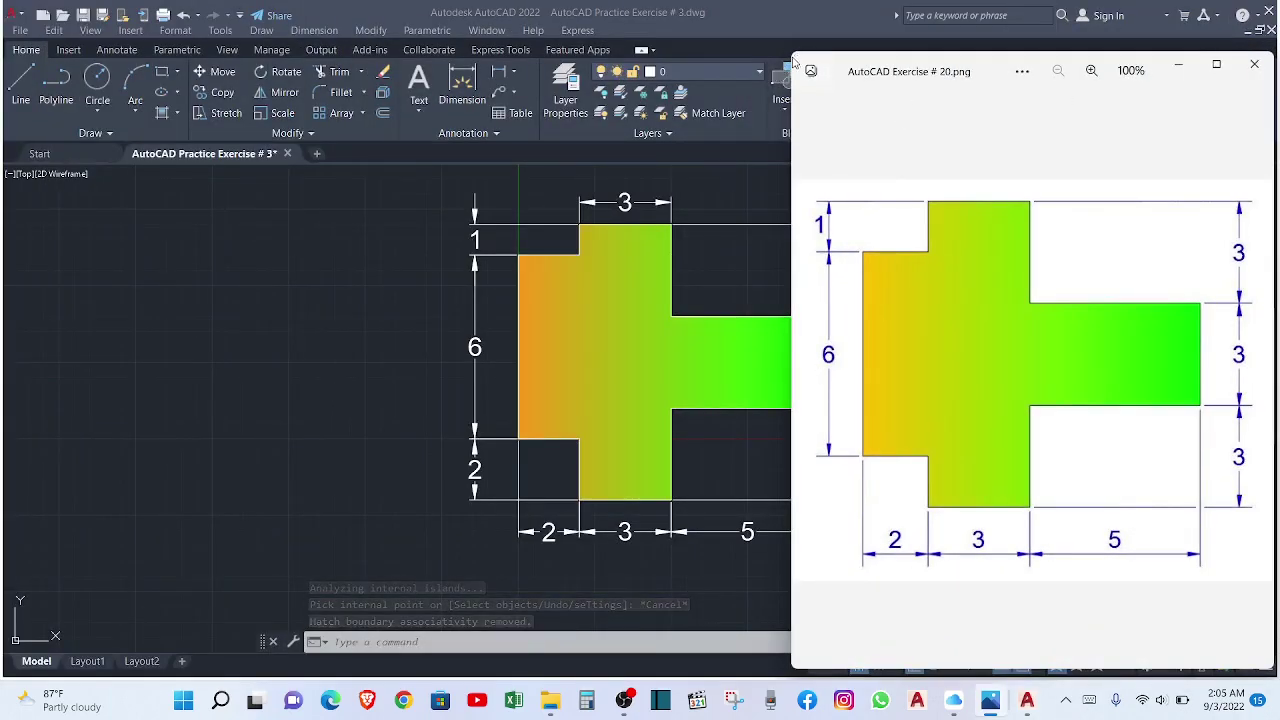
mouse_move(795, 62)
mouse_down()
mouse_move(1016, 325)
mouse_move(985, 226)
mouse_move(990, 184)
mouse_up()
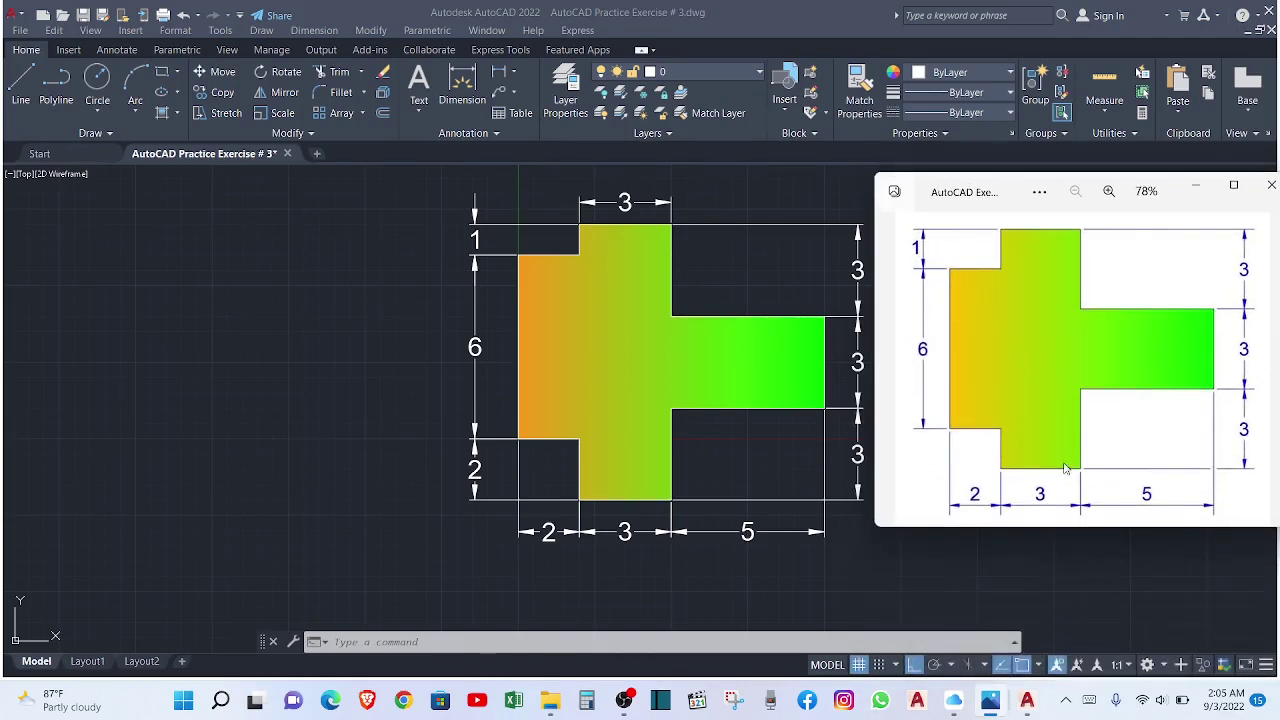